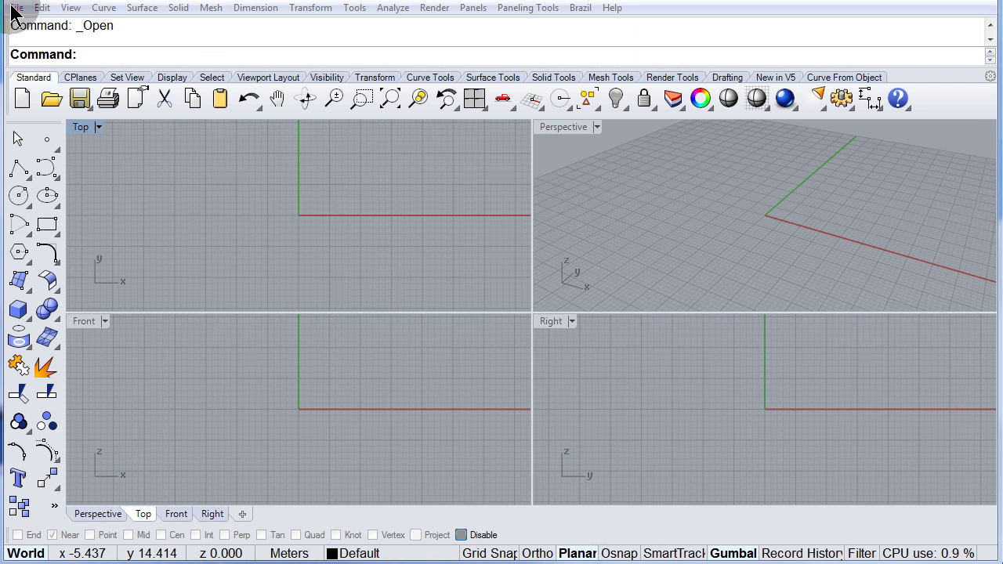
# Step: Open 15_01_01_Shoe_last_3D.3dm from the file list through File > Open
pyautogui.click(16, 9)
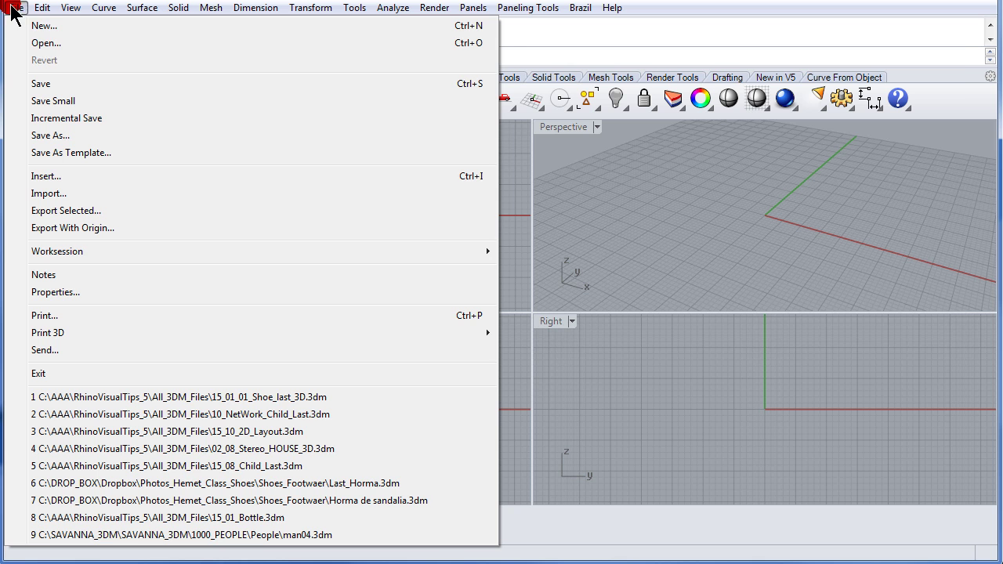
pyautogui.click(45, 43)
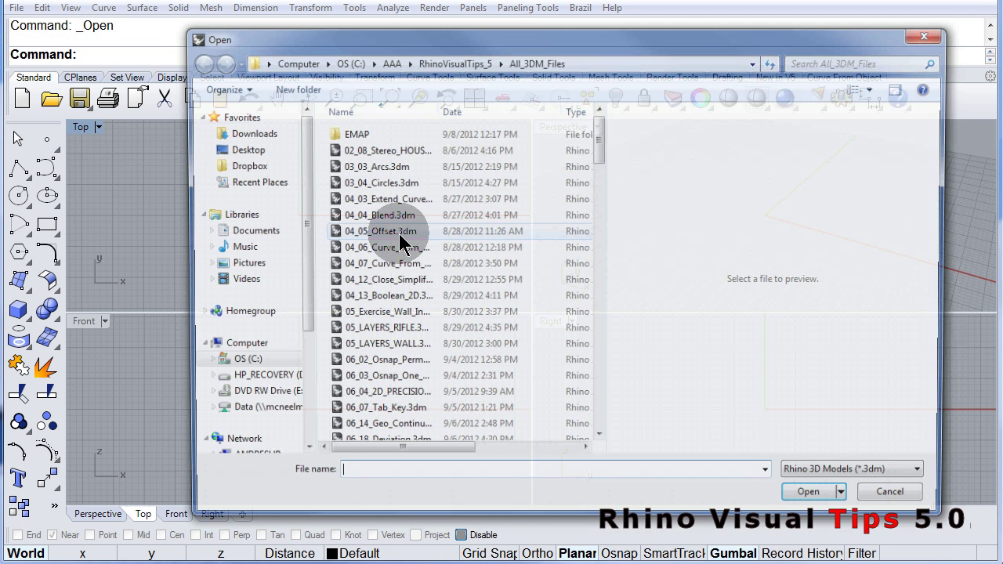
pyautogui.moveTo(599, 145); pyautogui.dragTo(586, 189)
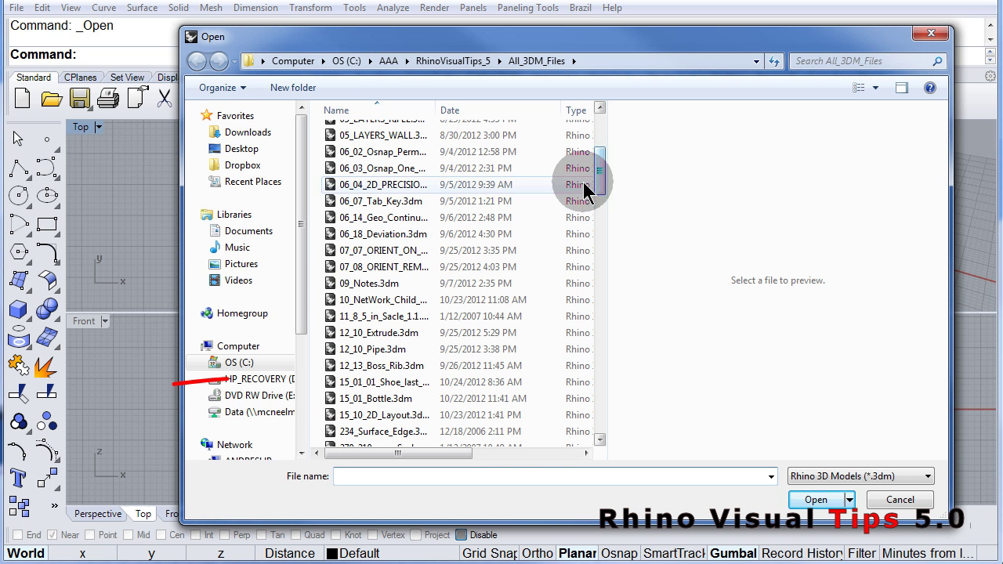
pyautogui.click(347, 390)
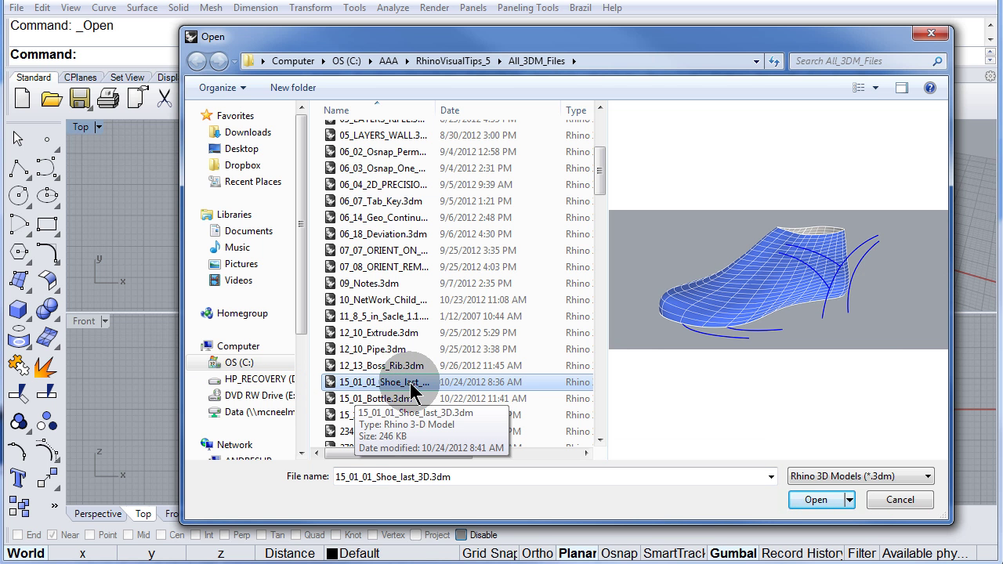
pyautogui.click(411, 384)
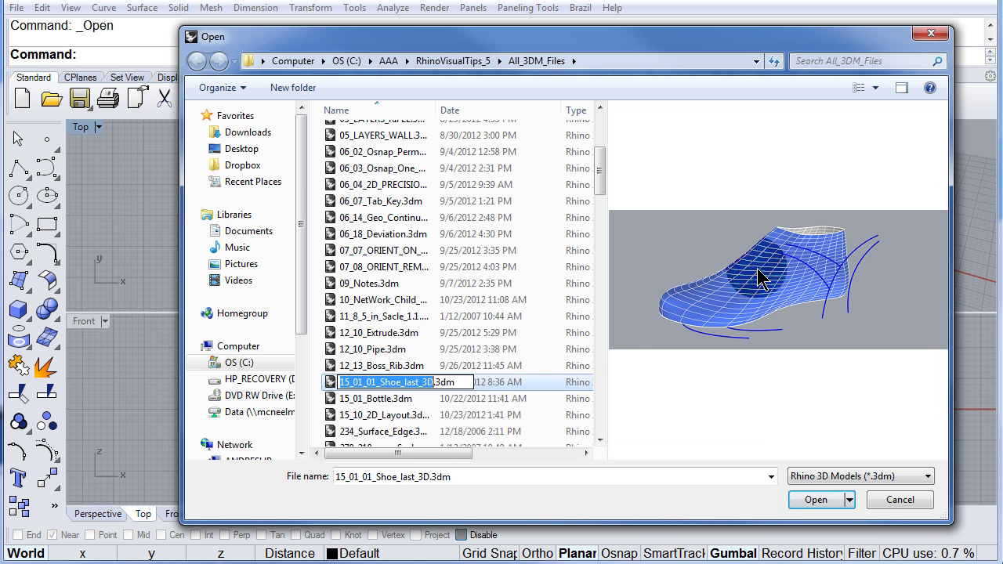
pyautogui.click(810, 500)
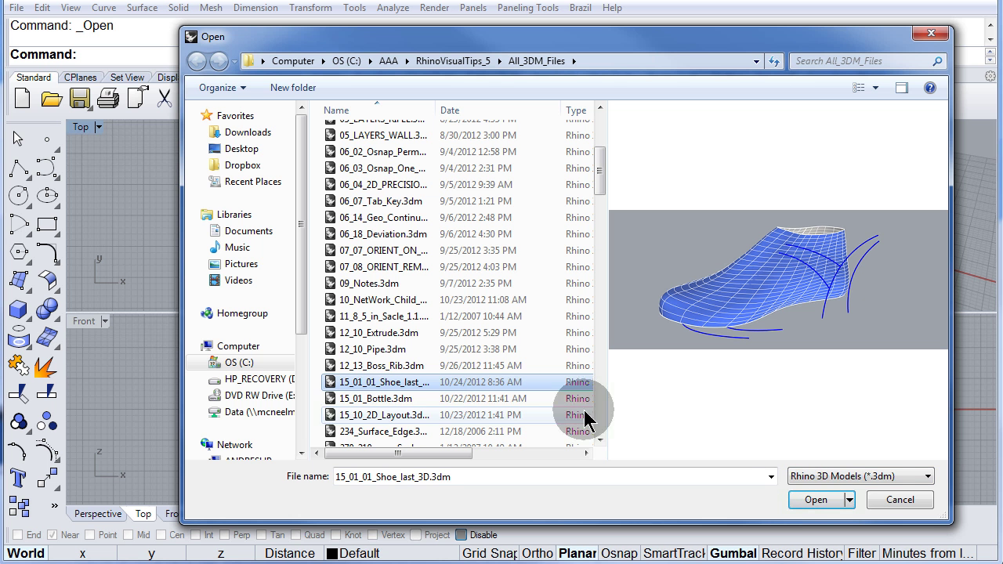
# Step: Finish loading the model and orbit the Perspective view around the shoe last and its blue curves
pyautogui.click(815, 501)
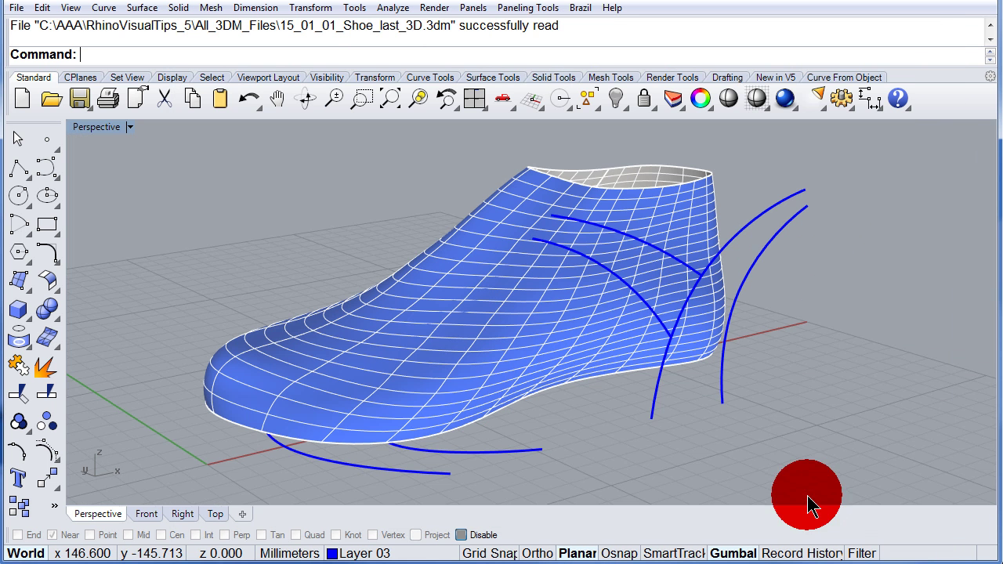
pyautogui.moveTo(669, 358)
pyautogui.mouseDown(button='right')
pyautogui.moveTo(403, 359)
pyautogui.moveTo(658, 360)
pyautogui.mouseUp(button='right')
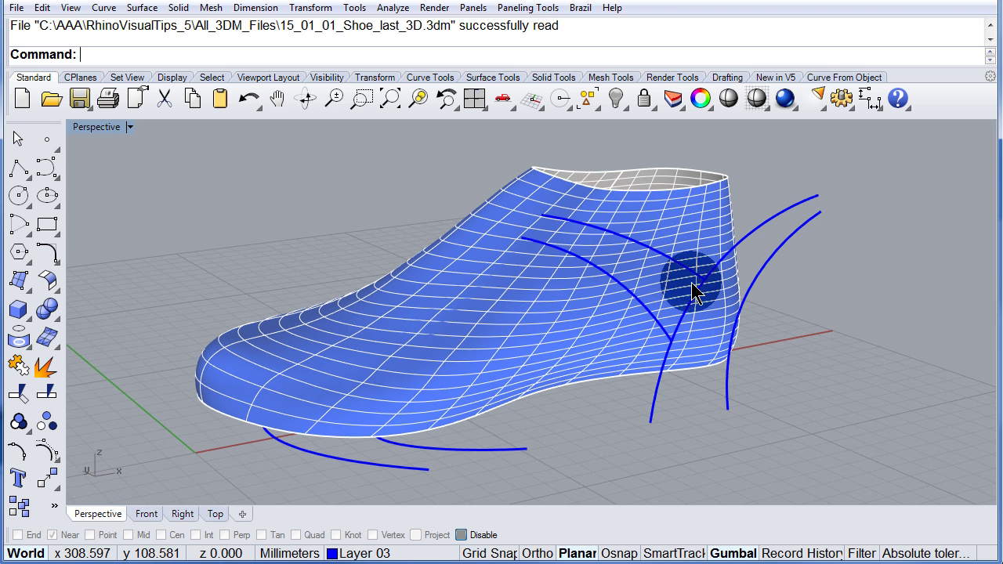
pyautogui.moveTo(616, 431)
pyautogui.mouseDown(button='right')
pyautogui.moveTo(609, 428)
pyautogui.moveTo(745, 397)
pyautogui.moveTo(708, 416)
pyautogui.moveTo(609, 434)
pyautogui.moveTo(603, 446)
pyautogui.mouseUp(button='right')
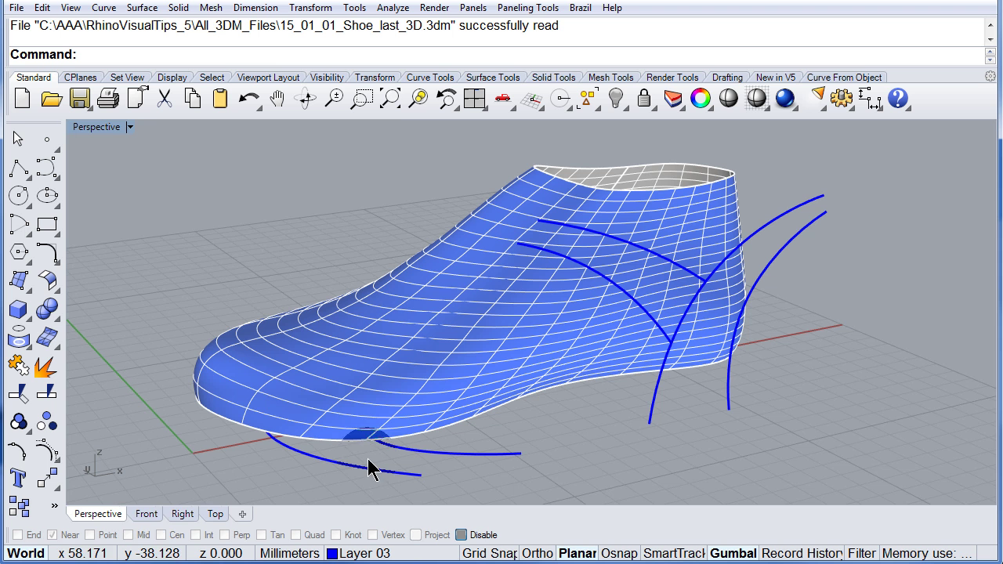
# Step: Show the shoe last in the Front view and switch on Record History
pyautogui.click(156, 516)
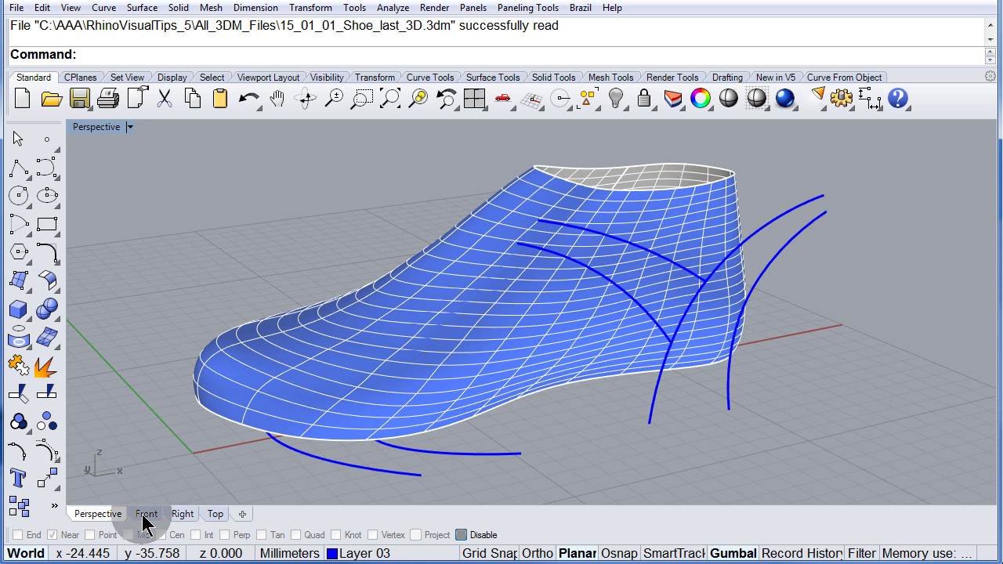
pyautogui.click(146, 516)
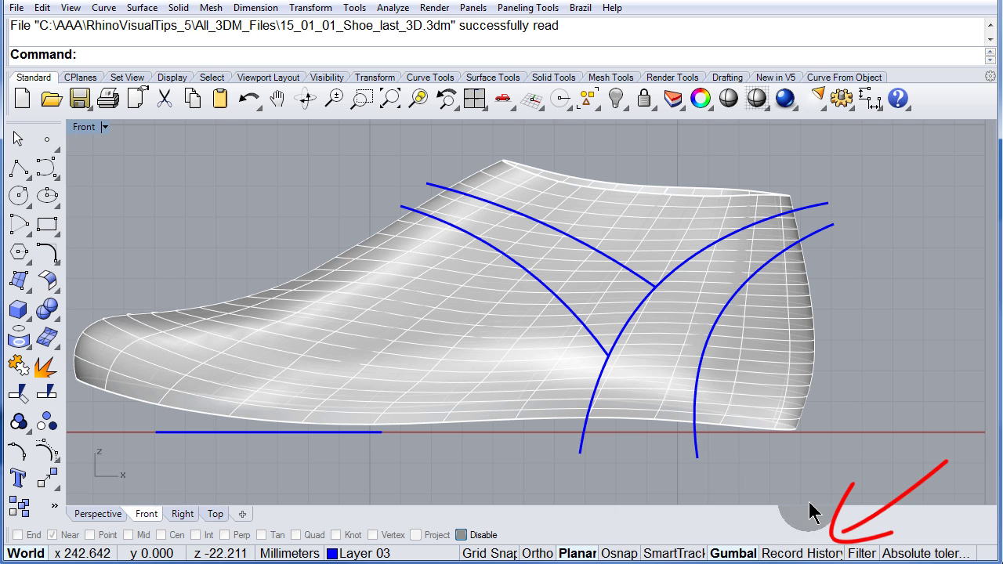
pyautogui.click(792, 554)
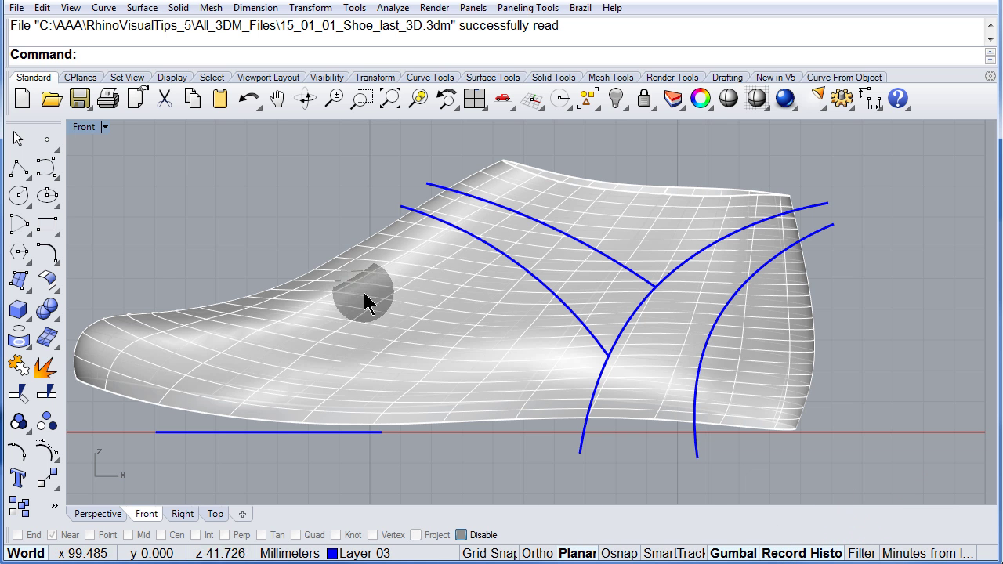
# Step: Open the Curve From Object tools and tear the flyout off as a floating panel
pyautogui.click(823, 77)
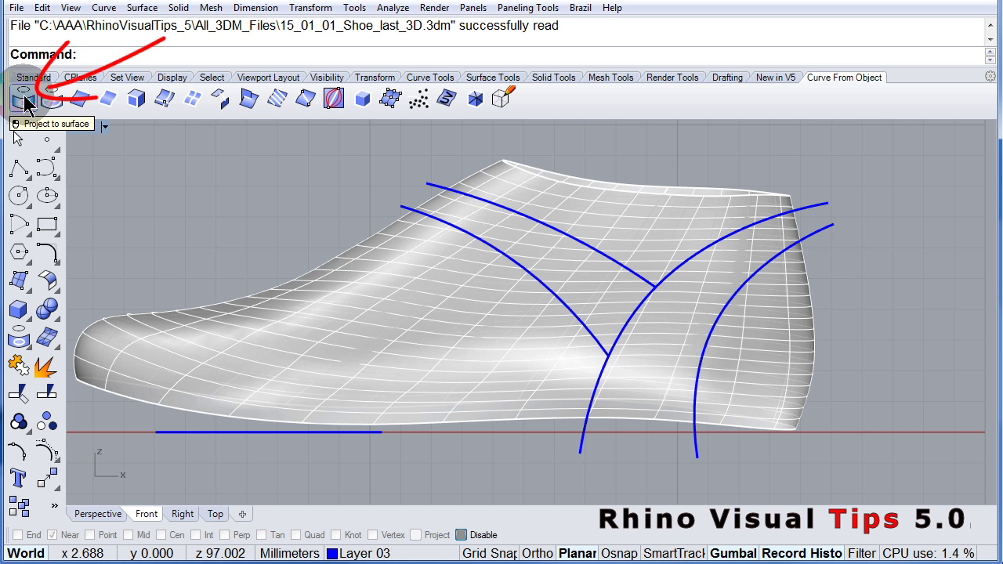
pyautogui.click(24, 101)
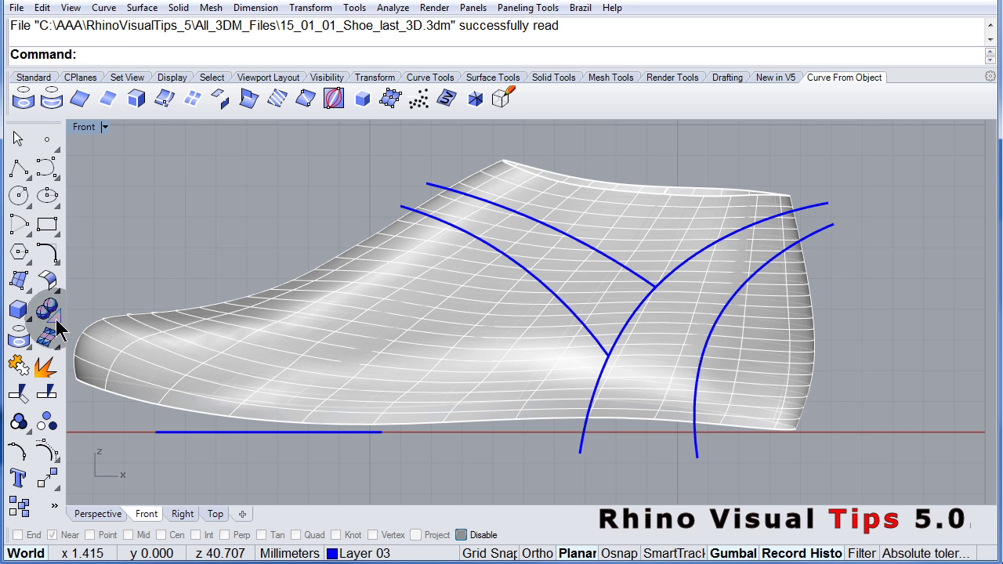
pyautogui.click(17, 345)
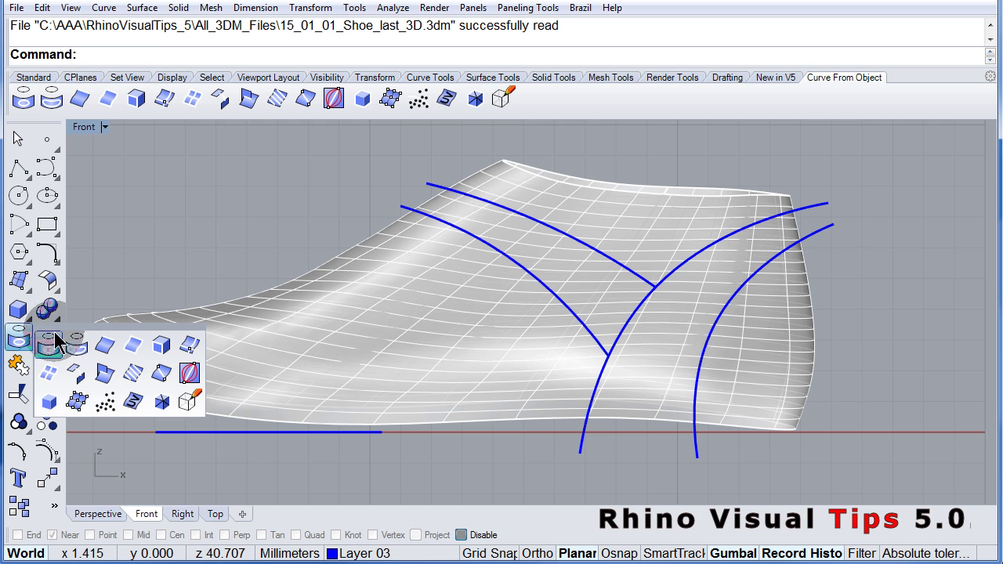
pyautogui.moveTo(73, 333); pyautogui.dragTo(130, 196)
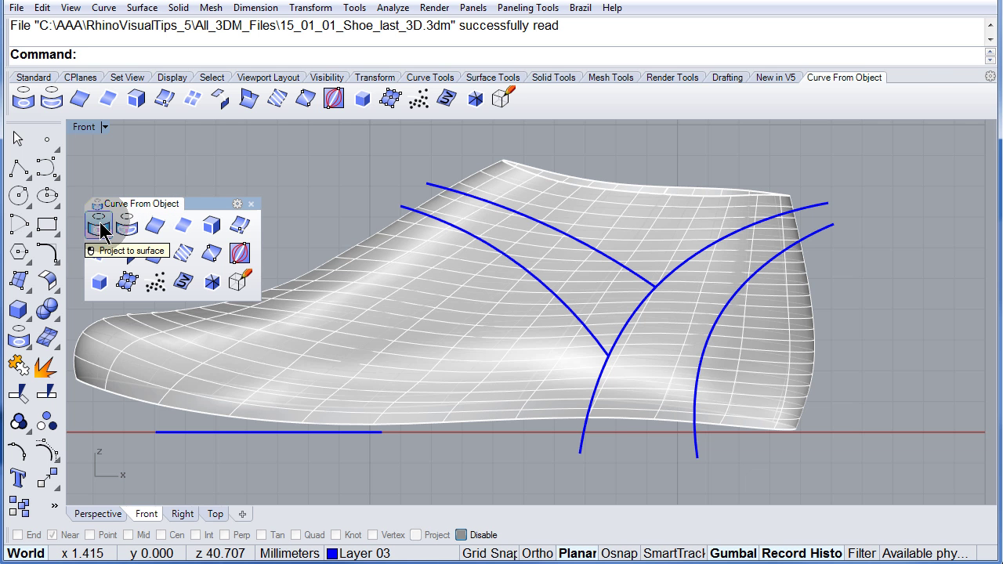
# Step: Project the two heel curves and the two upper curves onto the shoe last surface
pyautogui.click(250, 205)
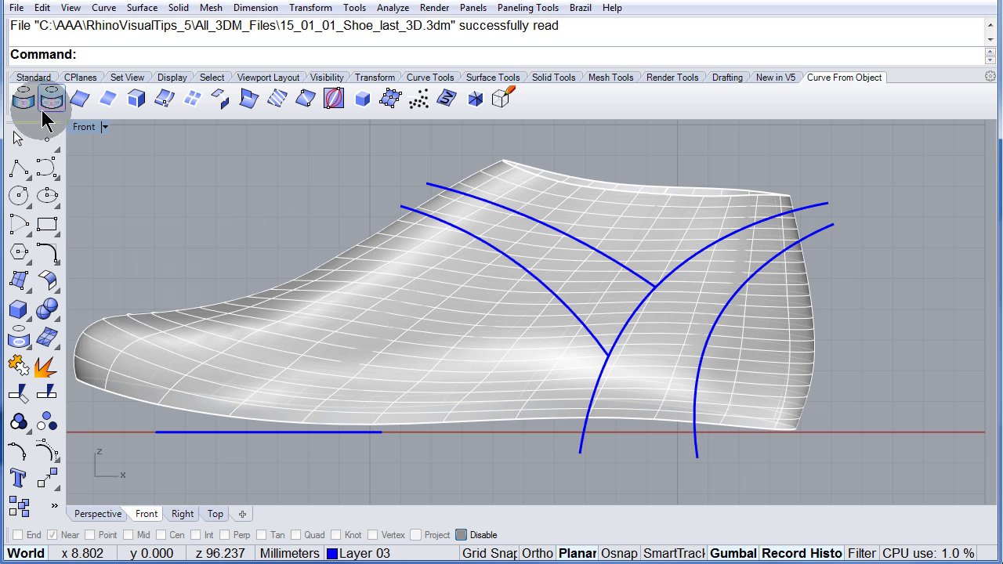
pyautogui.click(24, 97)
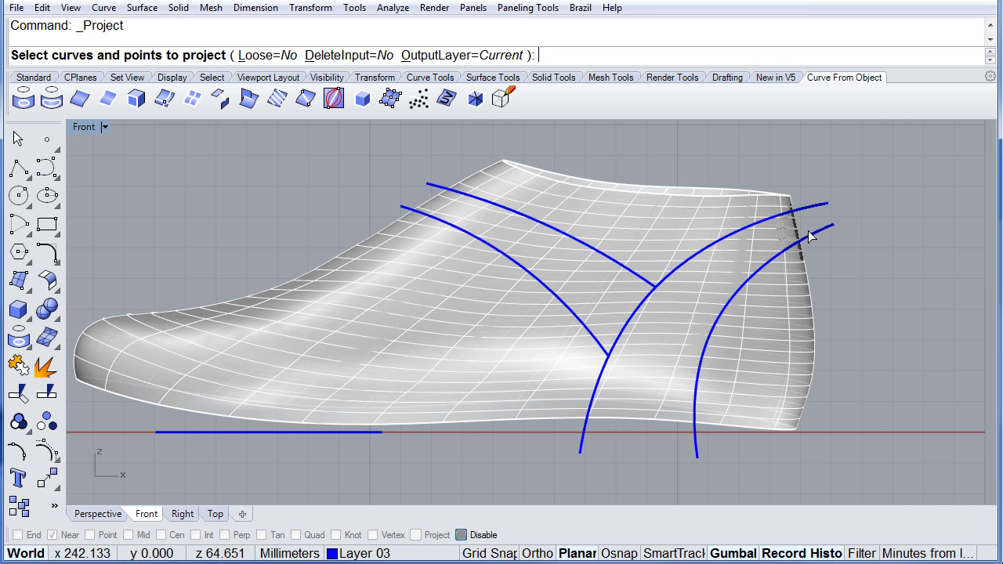
pyautogui.moveTo(835, 231); pyautogui.dragTo(817, 198)
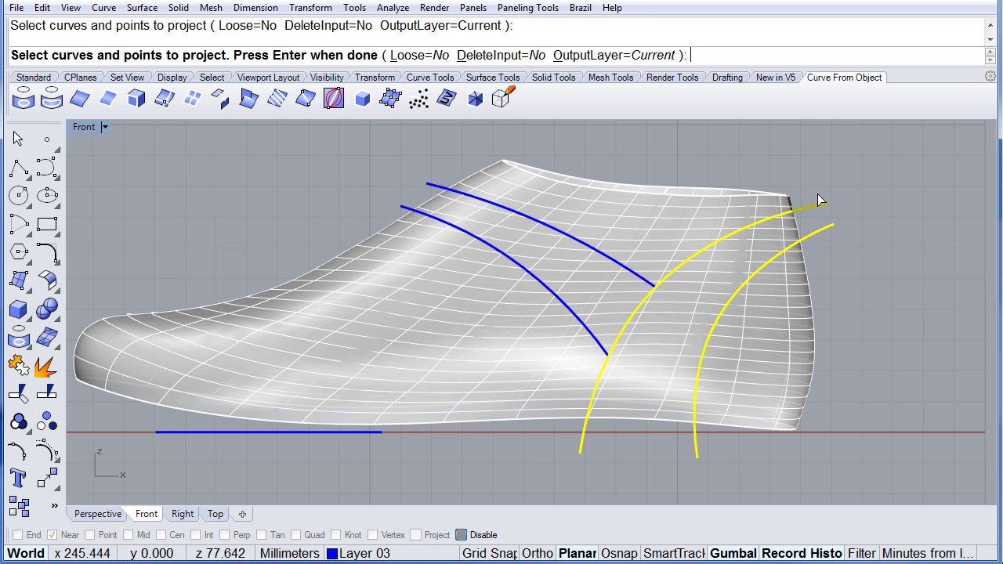
pyautogui.click(428, 187)
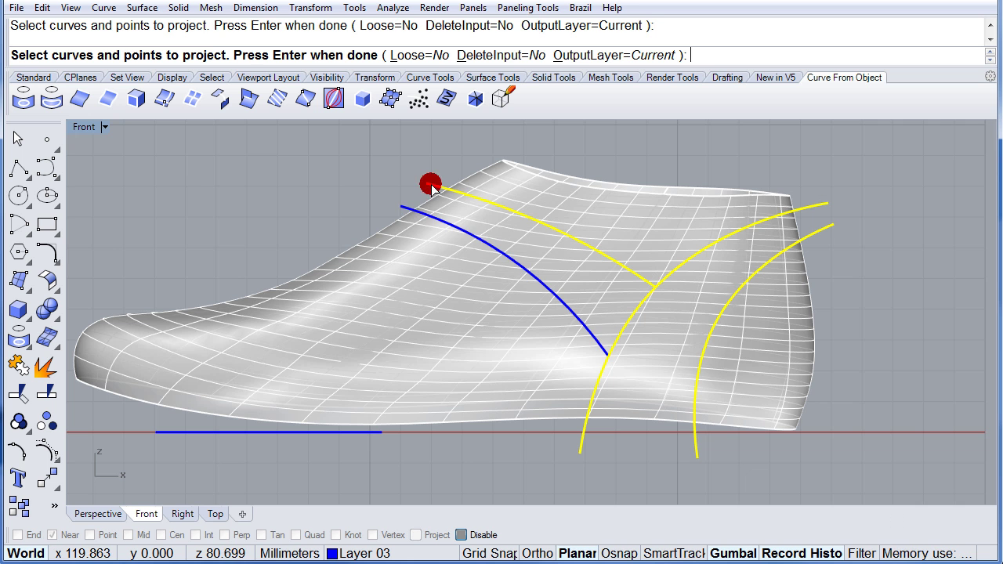
pyautogui.click(401, 206)
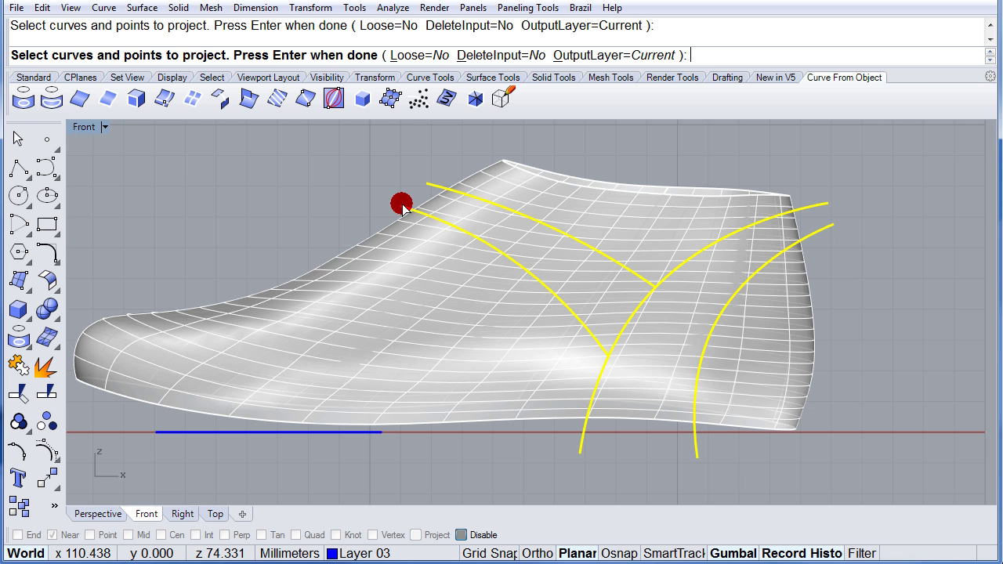
pyautogui.rightClick(412, 326)
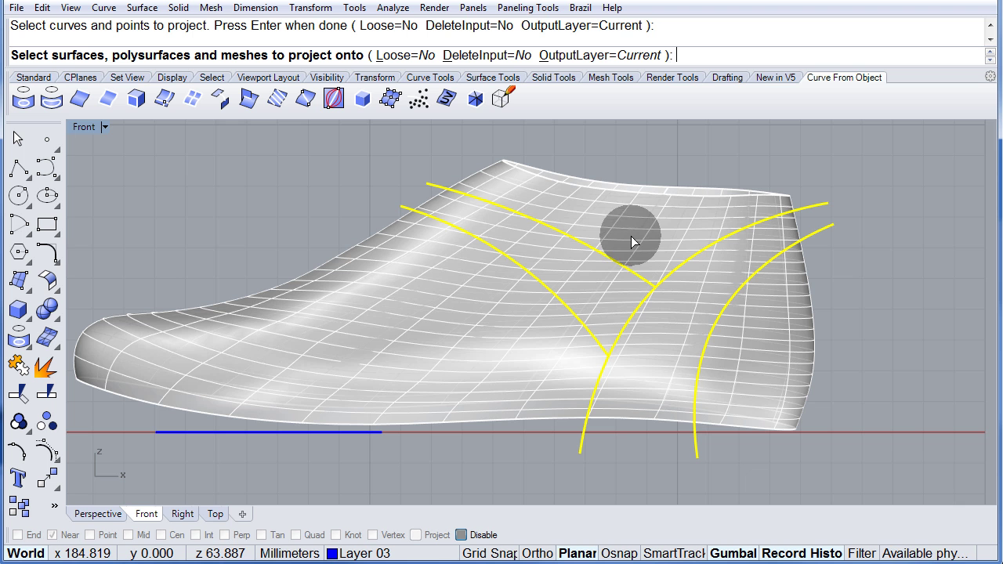
pyautogui.click(423, 268)
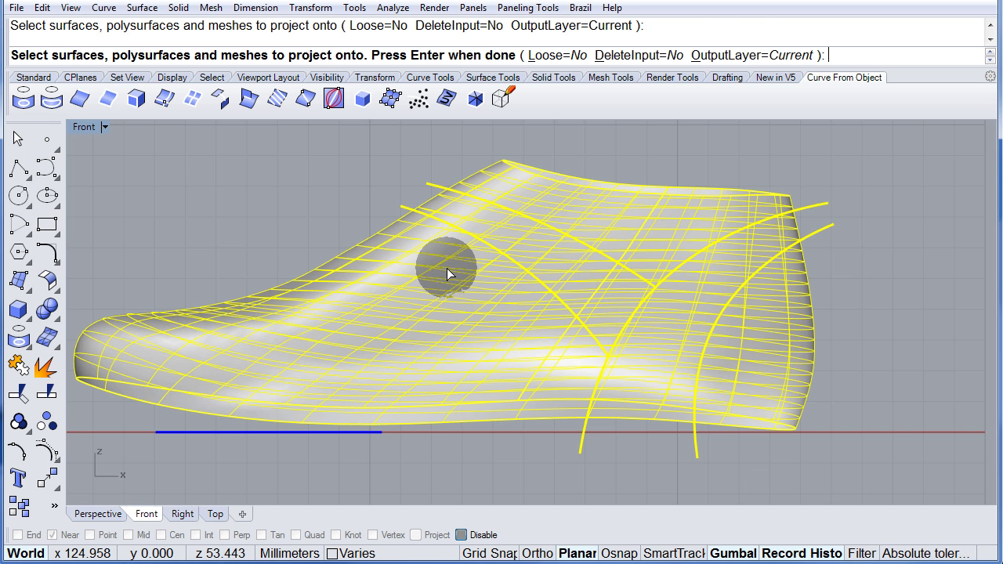
pyautogui.rightClick(447, 268)
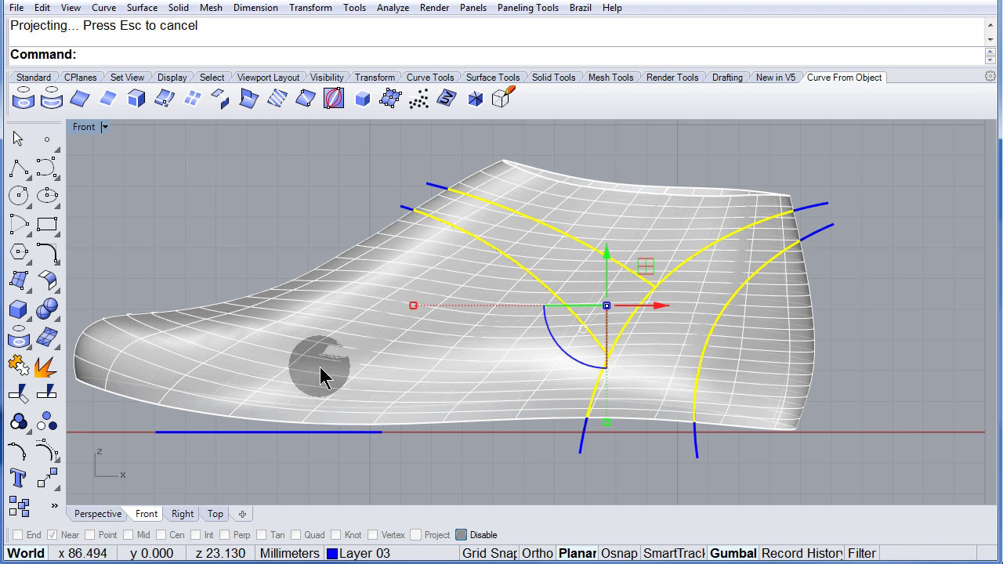
pyautogui.click(92, 516)
pyautogui.moveTo(520, 426); pyautogui.dragTo(436, 414, button='right')
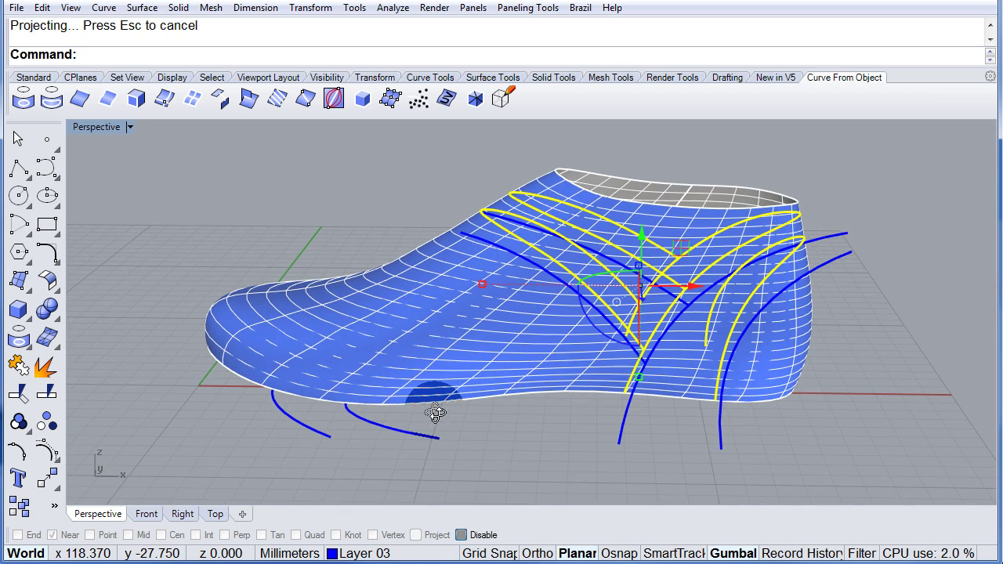
pyautogui.click(147, 514)
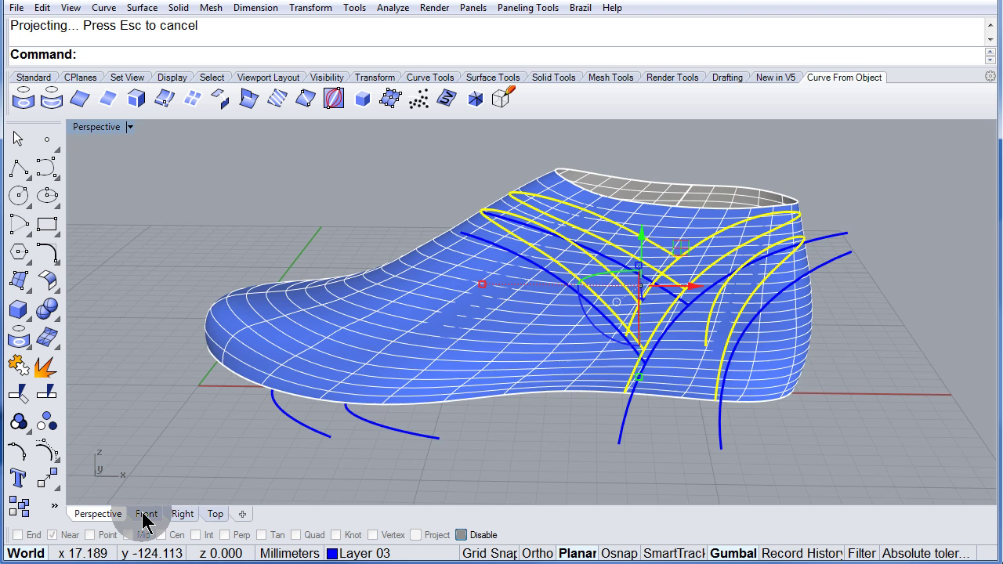
pyautogui.click(147, 514)
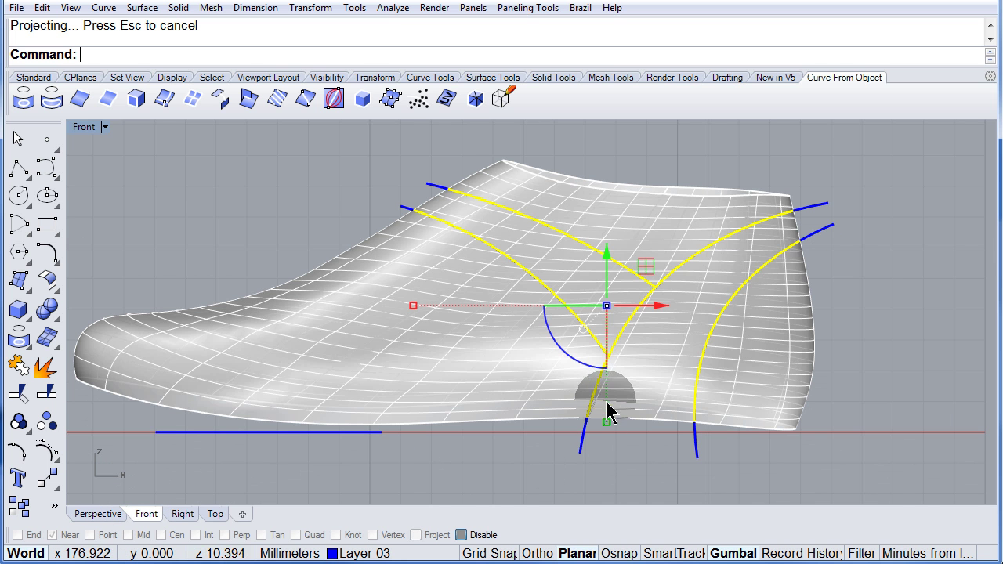
pyautogui.click(871, 234)
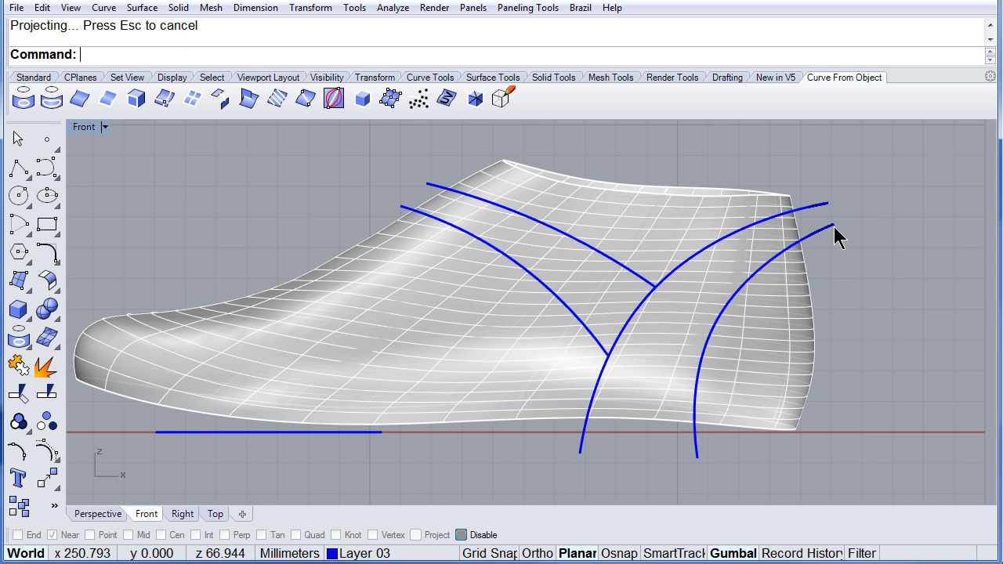
# Step: Show the right curve's control points and drag one to reshape the curve
pyautogui.click(834, 227)
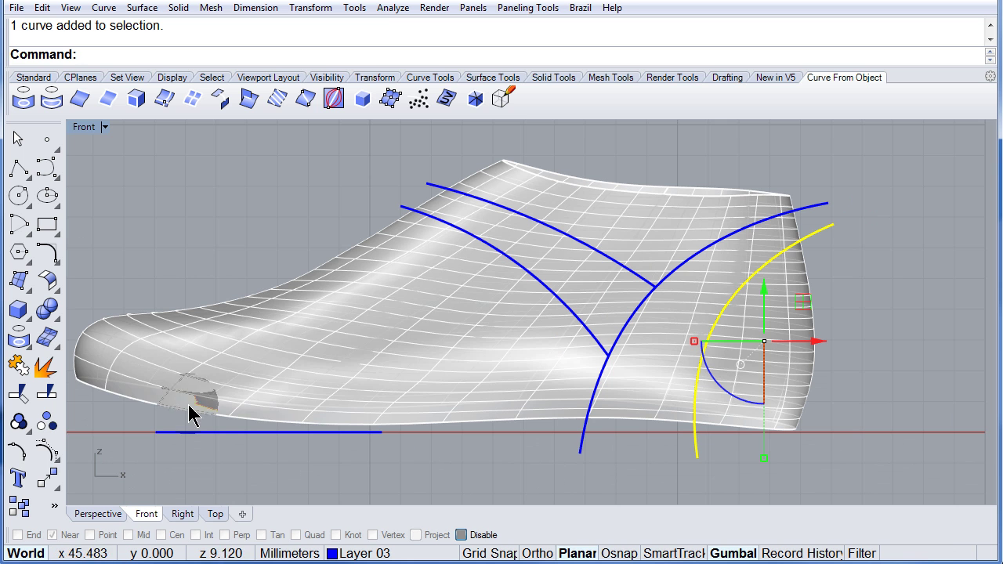
pyautogui.click(46, 453)
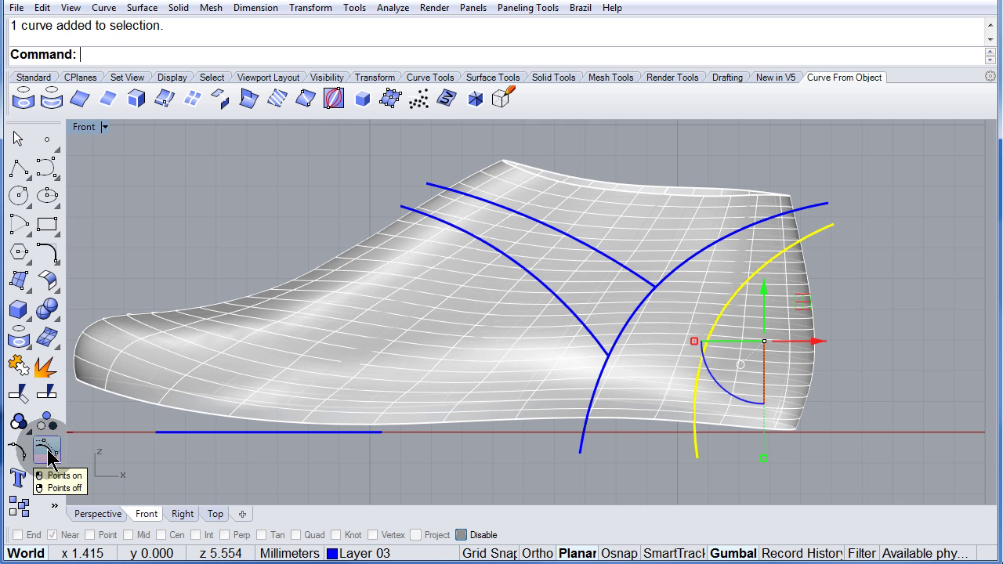
pyautogui.click(47, 455)
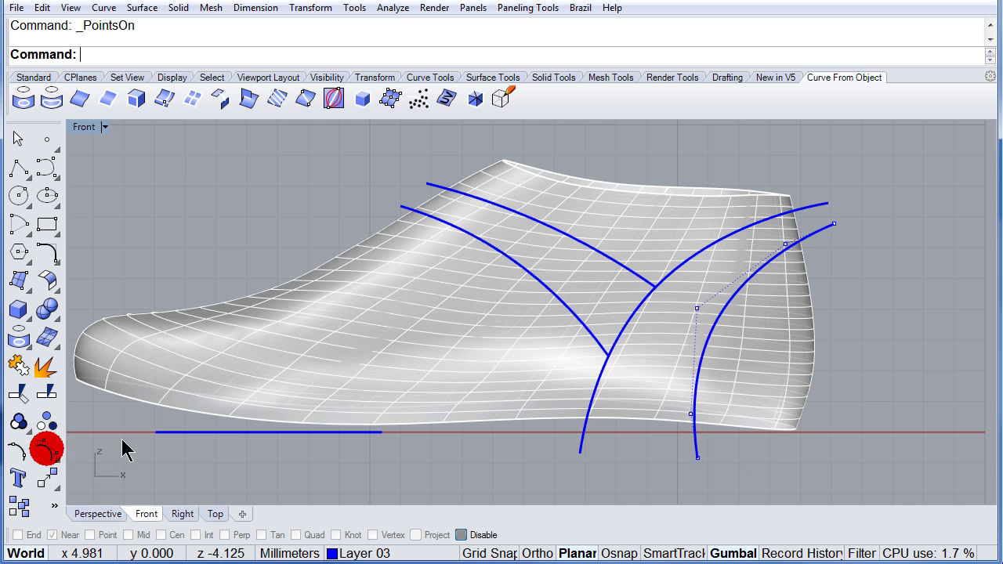
pyautogui.click(697, 306)
pyautogui.click(747, 346)
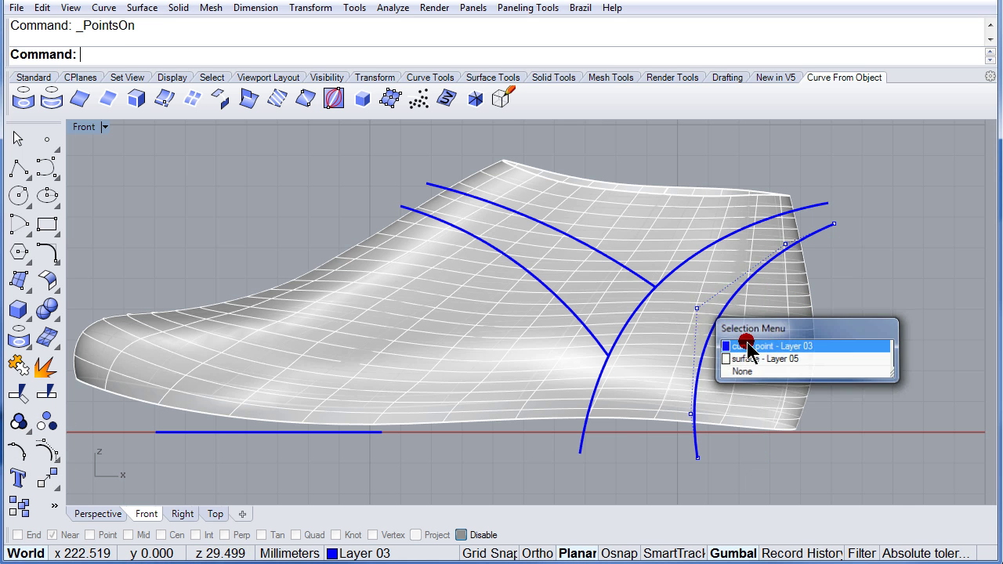
pyautogui.moveTo(733, 268); pyautogui.dragTo(715, 245)
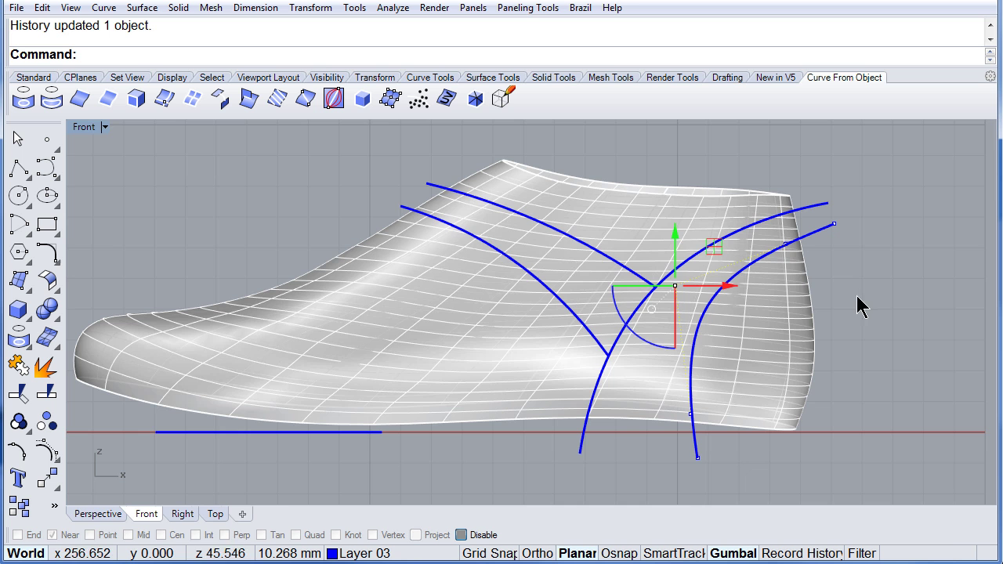
# Step: Check the updated projected heel curve from an orbited Perspective view
pyautogui.click(96, 516)
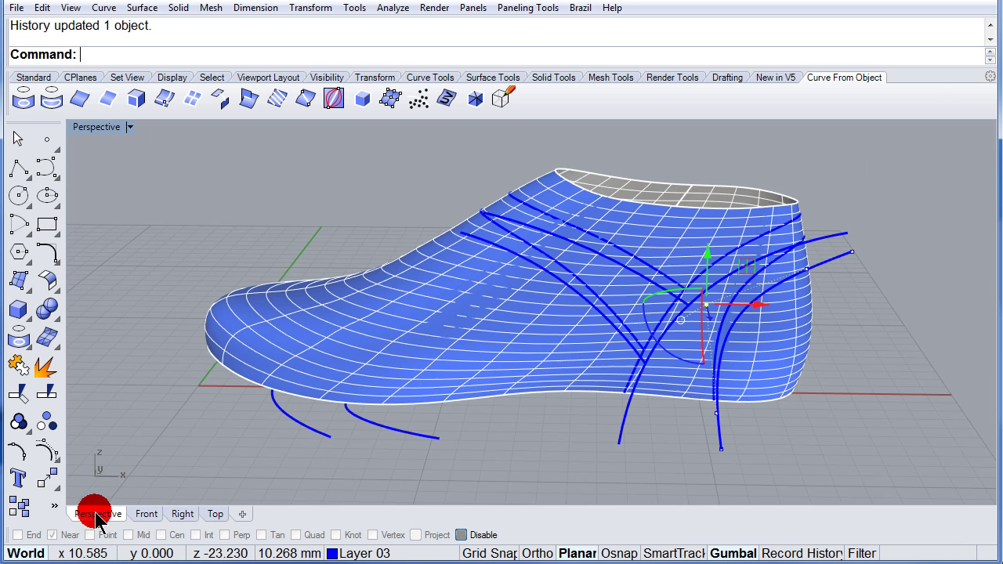
pyautogui.moveTo(891, 300); pyautogui.dragTo(716, 297, button='right')
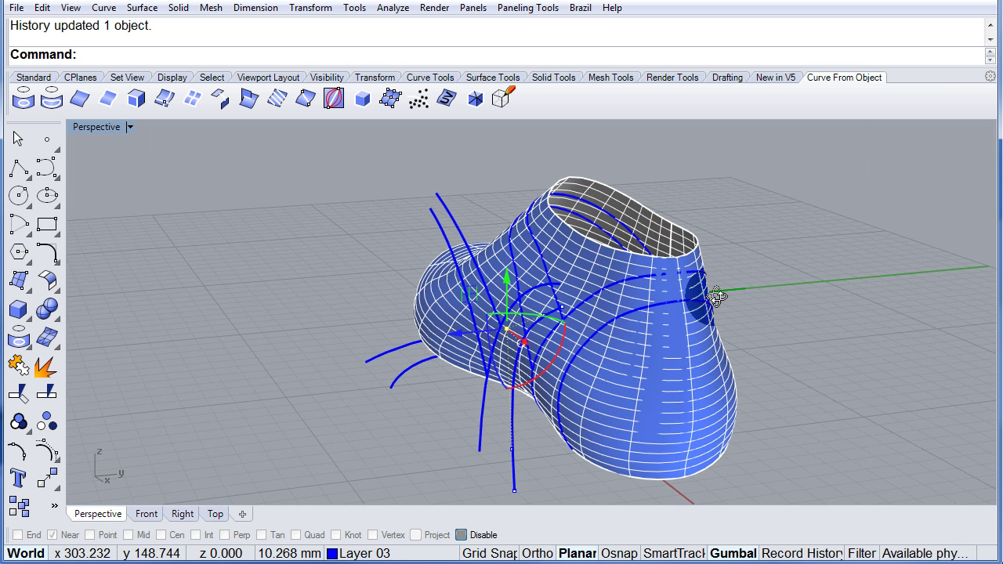
pyautogui.click(678, 306)
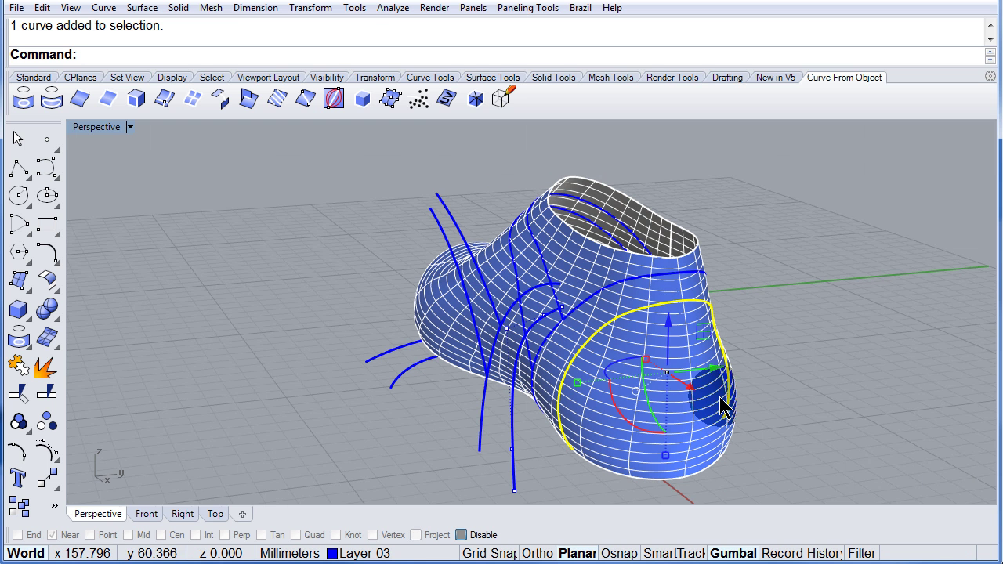
pyautogui.click(785, 314)
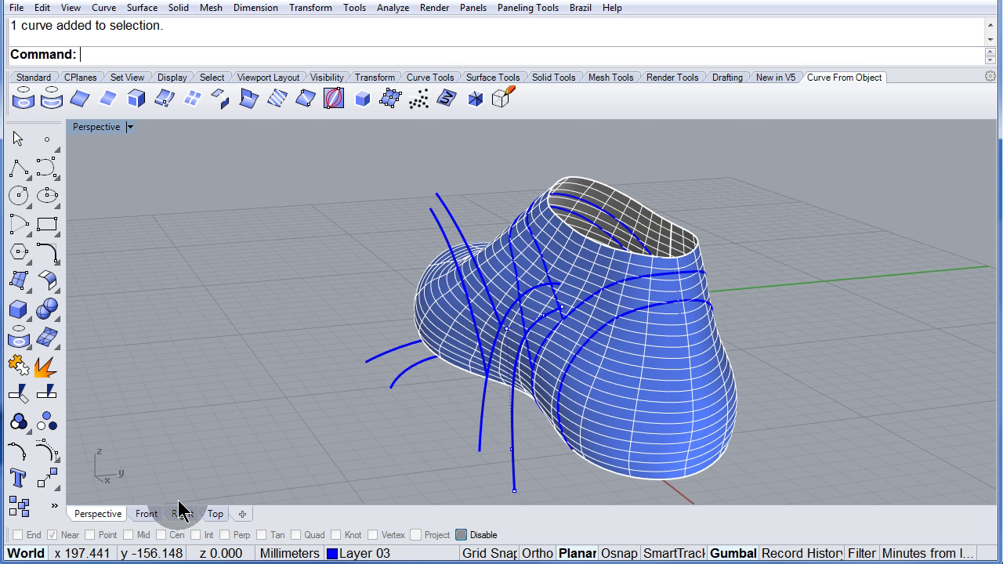
# Step: In the Top view, enable Record History and project the two toe-area curves onto the last
pyautogui.click(216, 514)
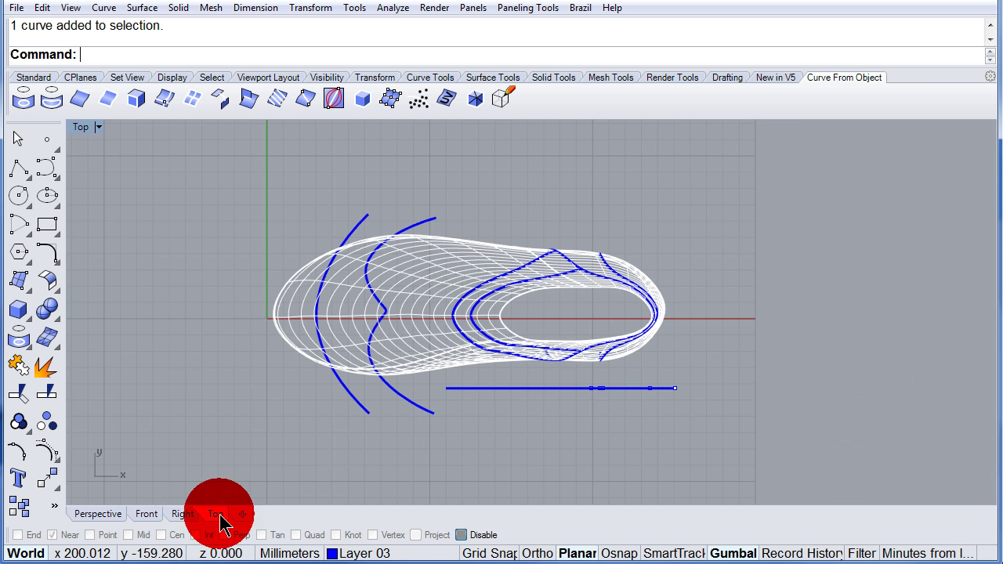
pyautogui.moveTo(318, 354); pyautogui.dragTo(441, 333, button='right')
pyautogui.scroll(5, 441, 332)
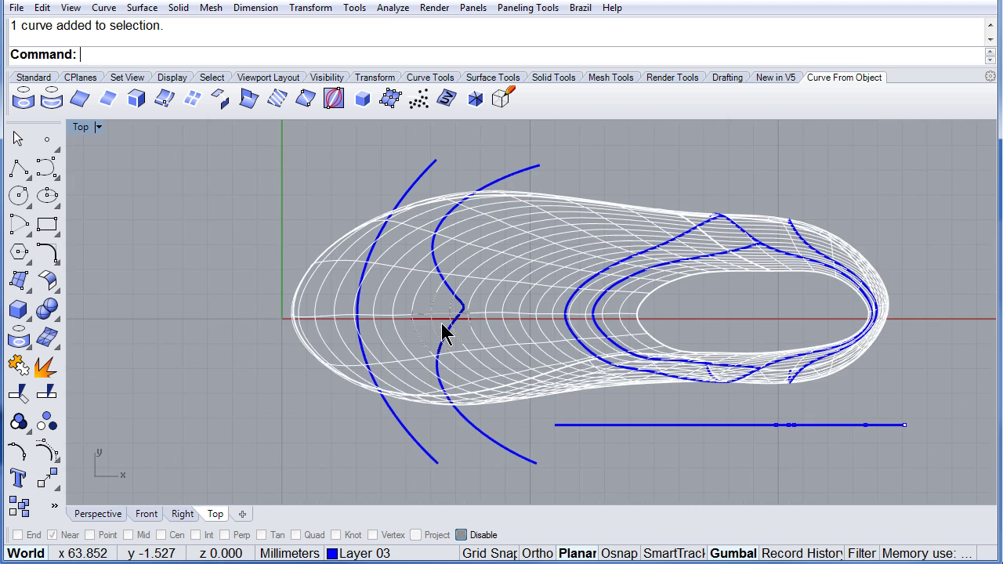
pyautogui.click(784, 555)
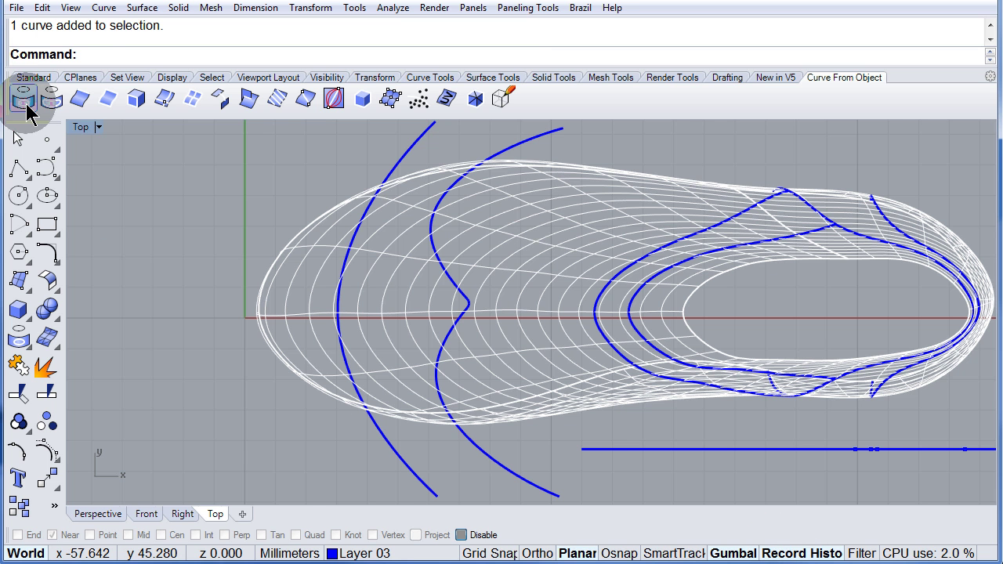
pyautogui.click(24, 97)
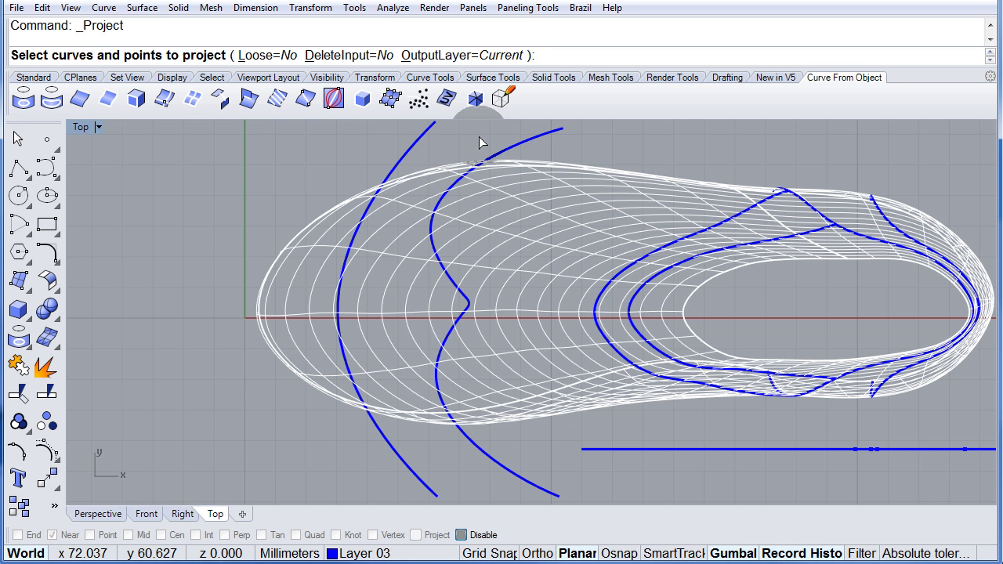
pyautogui.moveTo(525, 147); pyautogui.dragTo(307, 174)
pyautogui.rightClick(284, 185)
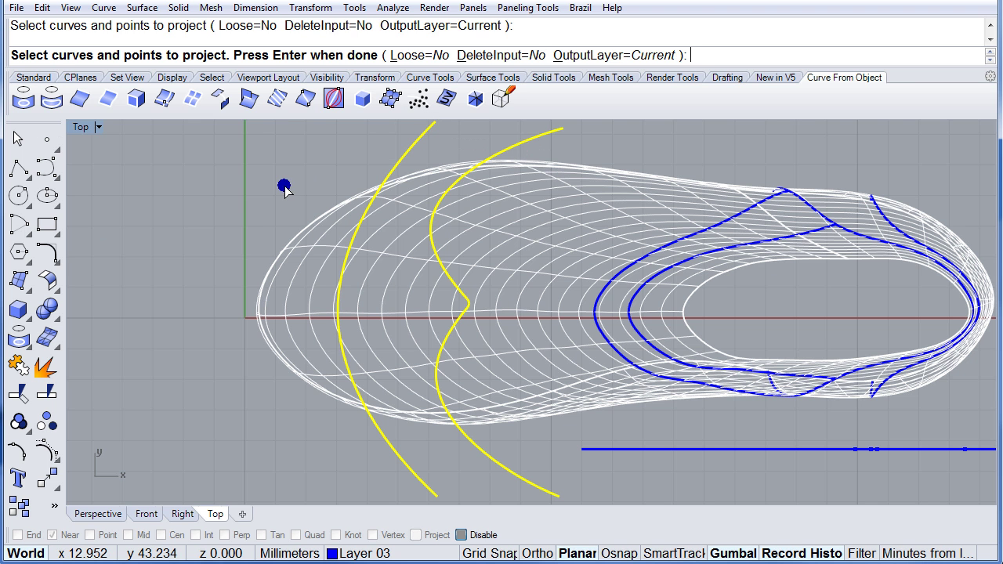
pyautogui.click(534, 227)
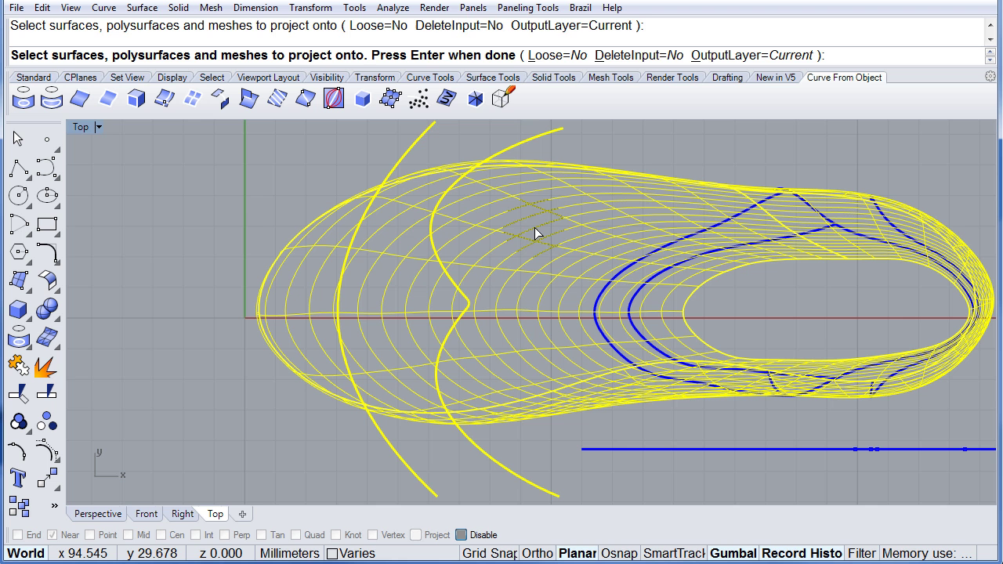
pyautogui.rightClick(535, 228)
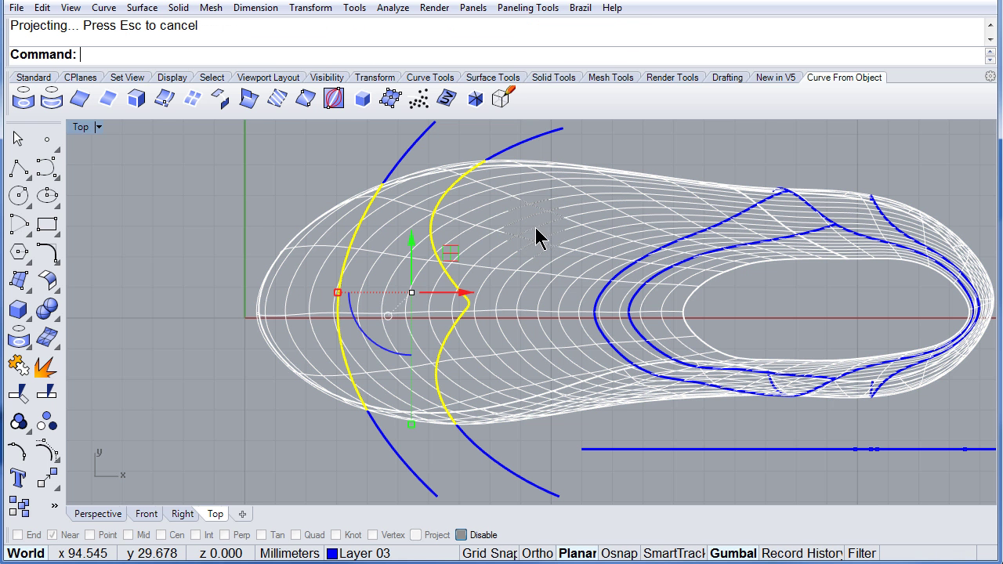
# Step: Slide the two toe curves toward the toe, about 15 mm and 10 mm, so their projections follow
pyautogui.doubleClick(84, 129)
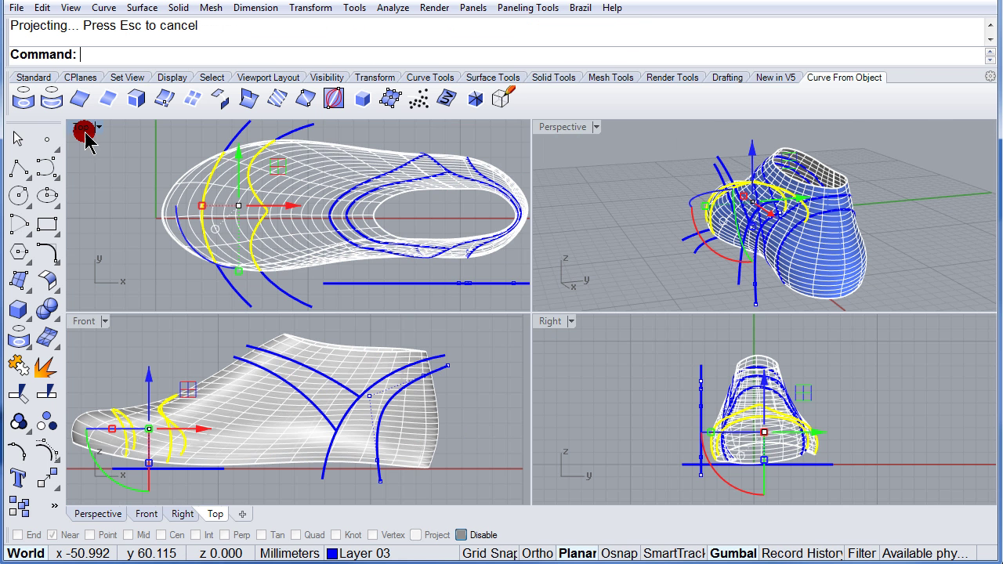
pyautogui.moveTo(677, 243); pyautogui.dragTo(961, 241, button='right')
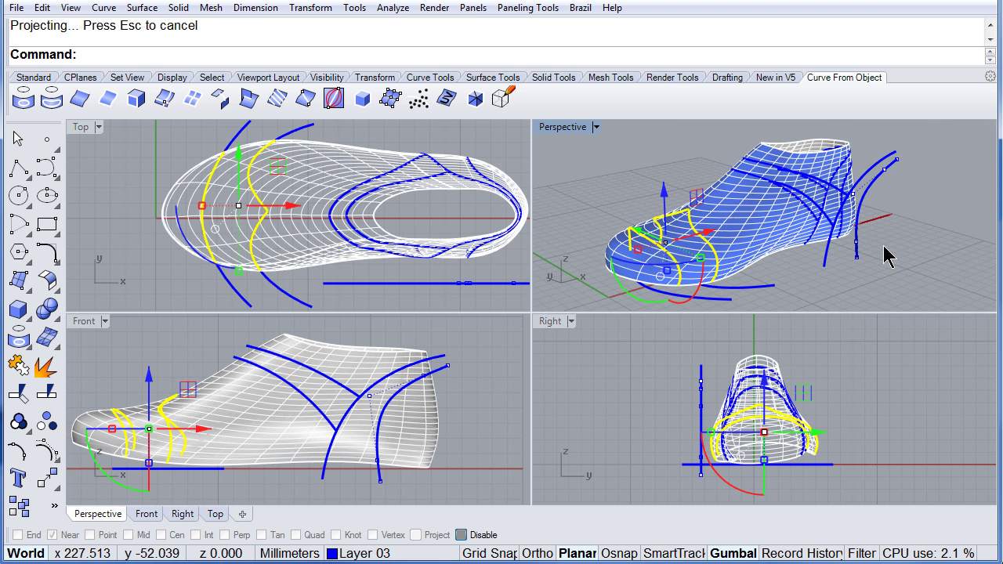
pyautogui.press('Escape')
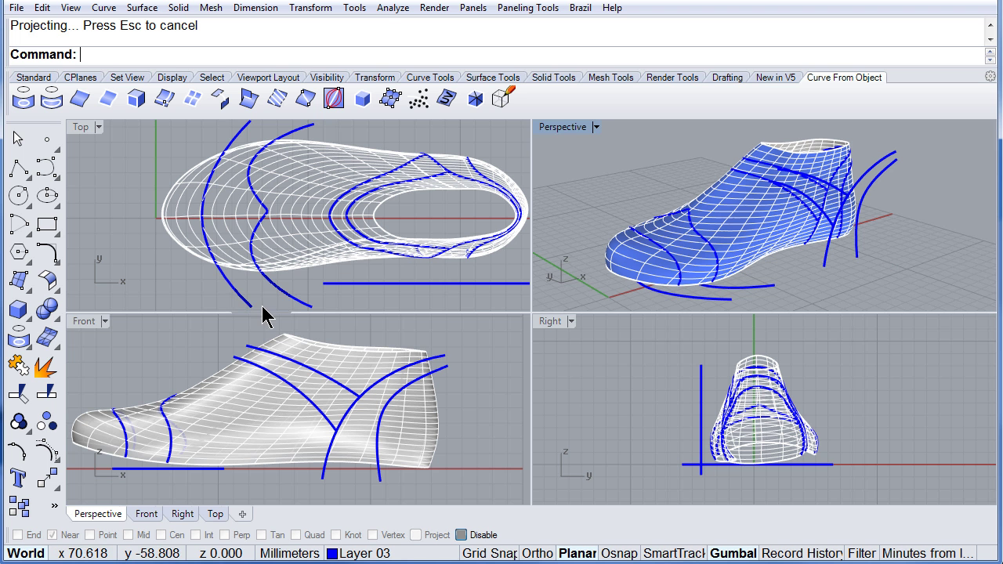
pyautogui.click(237, 295)
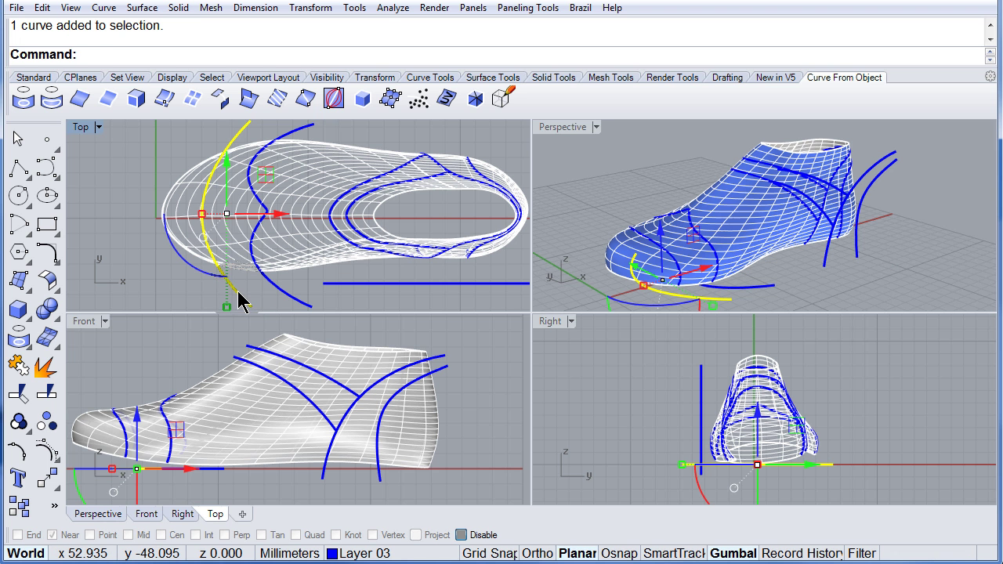
pyautogui.moveTo(259, 214); pyautogui.dragTo(301, 217)
pyautogui.scroll(6, 637, 235)
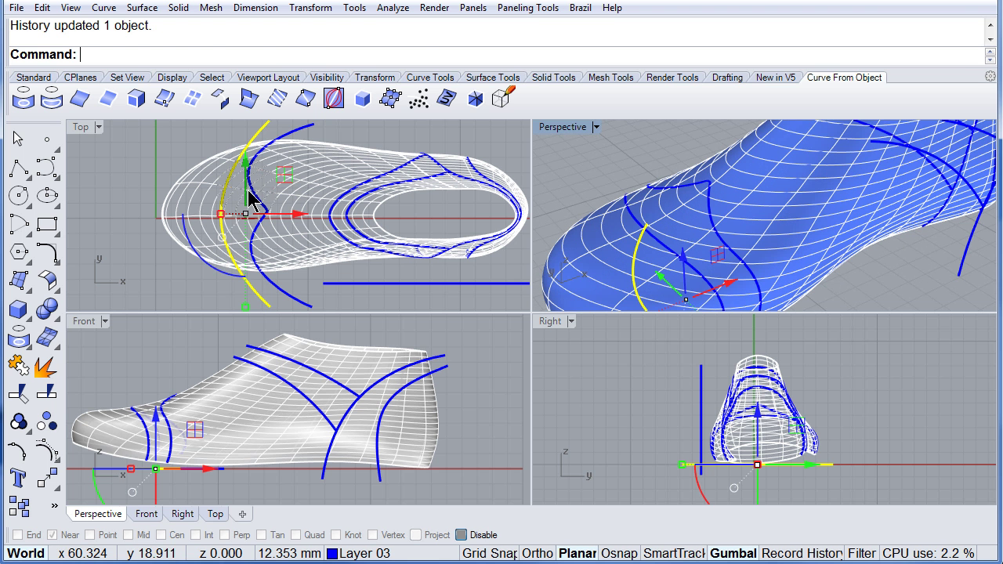
pyautogui.moveTo(294, 211); pyautogui.dragTo(276, 229)
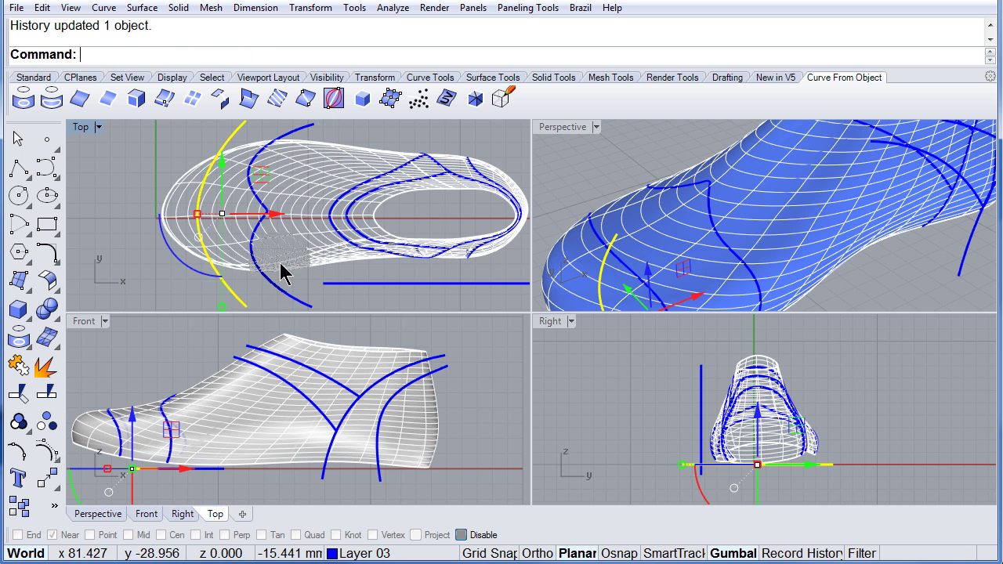
pyautogui.click(304, 126)
pyautogui.moveTo(336, 217); pyautogui.dragTo(318, 220)
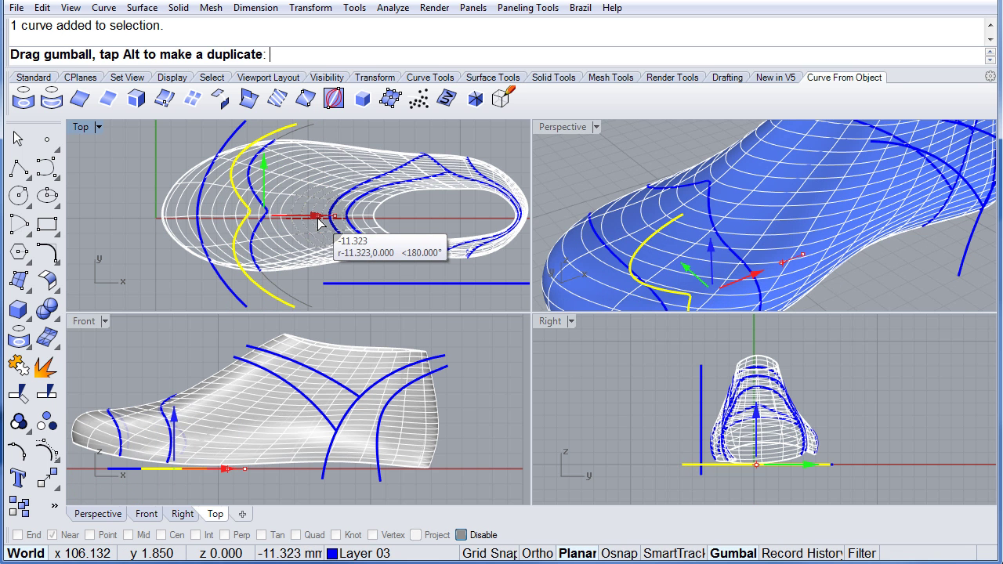
pyautogui.click(594, 155)
pyautogui.moveTo(593, 155); pyautogui.dragTo(572, 171, button='right')
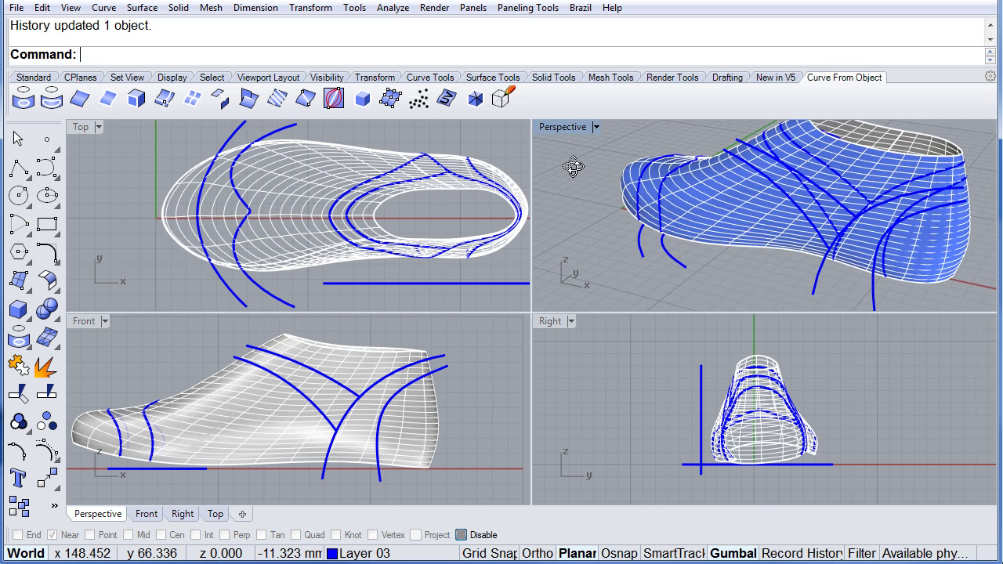
# Step: Shift the heel-end curve toward the back of the last
pyautogui.click(875, 276)
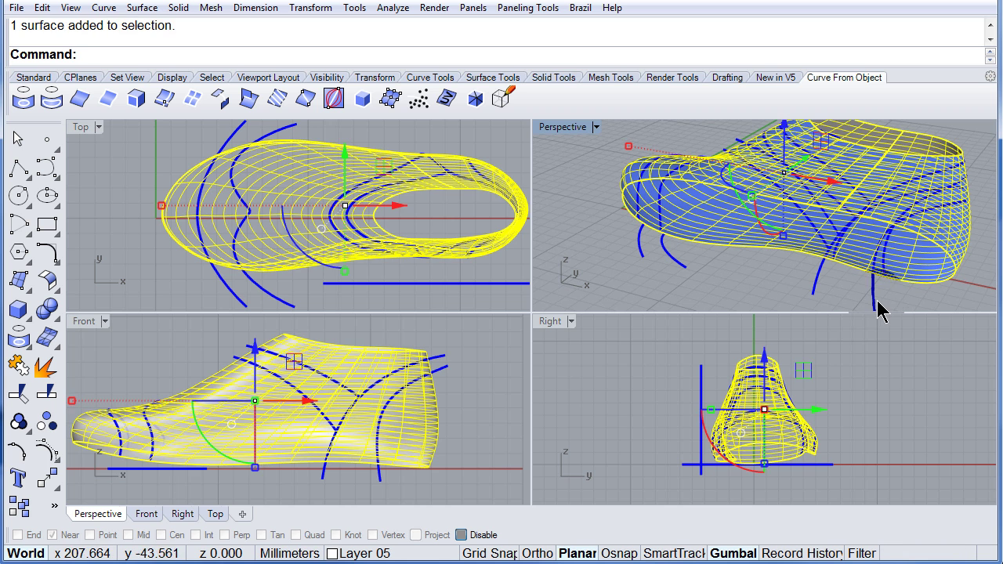
pyautogui.click(886, 295)
pyautogui.click(874, 296)
pyautogui.moveTo(889, 298); pyautogui.dragTo(804, 271, button='right')
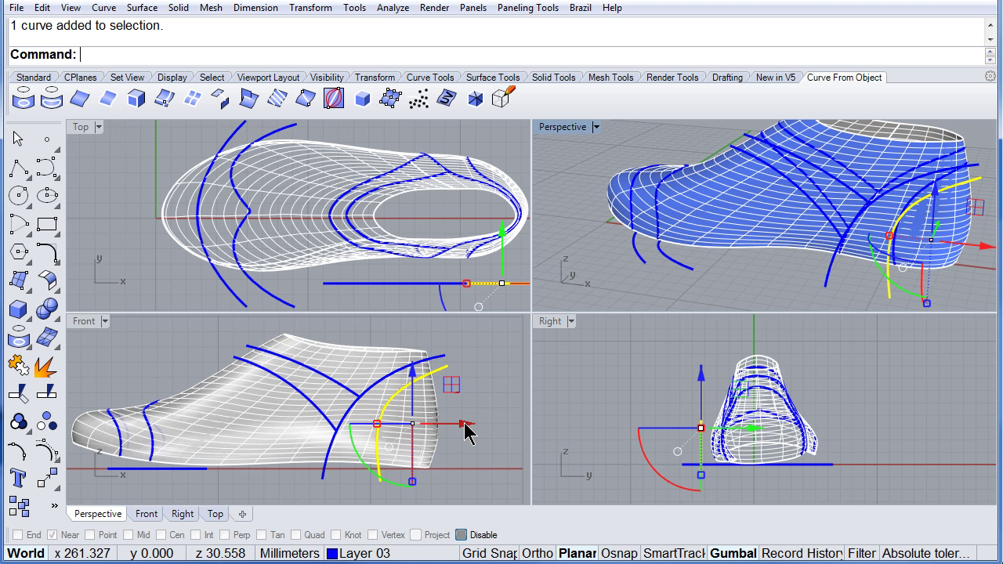
pyautogui.moveTo(465, 424); pyautogui.dragTo(486, 428)
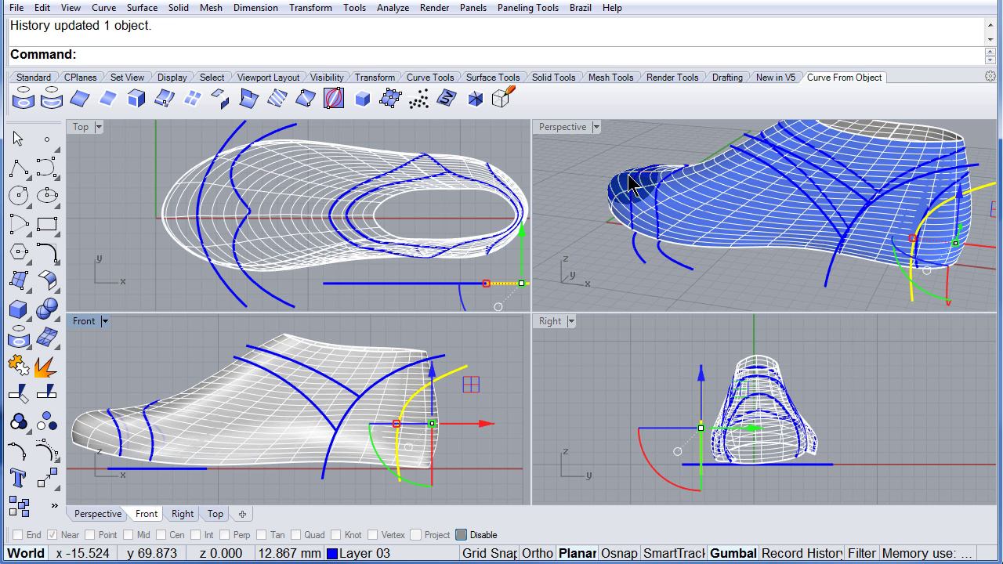
# Step: Maximize the Perspective viewport and orbit out to see the whole shoe
pyautogui.doubleClick(560, 128)
pyautogui.moveTo(518, 290)
pyautogui.mouseDown(button='right')
pyautogui.moveTo(473, 406)
pyautogui.moveTo(410, 347)
pyautogui.moveTo(553, 326)
pyautogui.moveTo(703, 320)
pyautogui.moveTo(700, 363)
pyautogui.moveTo(255, 360)
pyautogui.moveTo(406, 343)
pyautogui.moveTo(536, 350)
pyautogui.mouseUp(button='right')
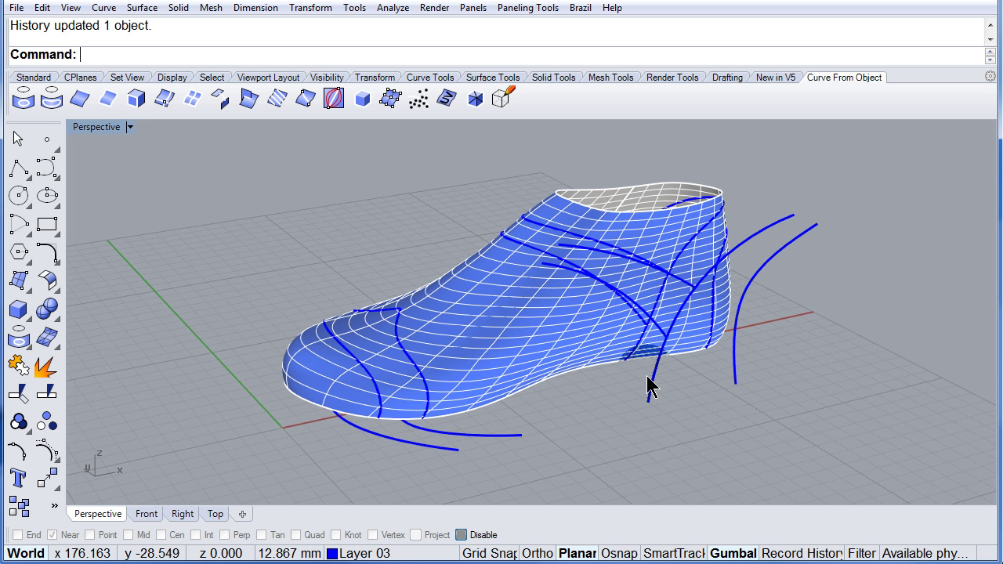
pyautogui.moveTo(680, 389); pyautogui.dragTo(528, 352, button='right')
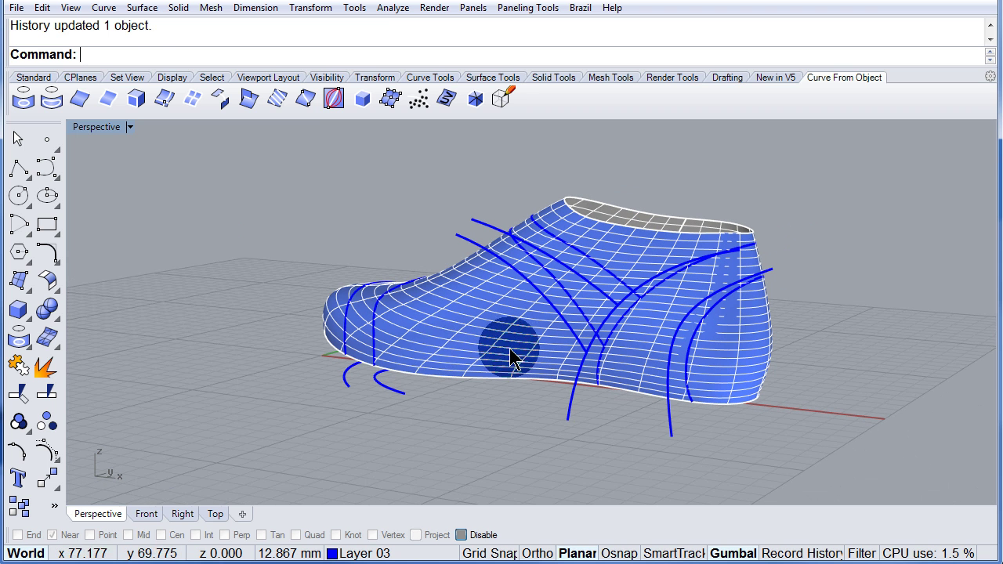
# Step: Split the shoe last surface using the two projected heel curves as cutters
pyautogui.click(47, 399)
pyautogui.click(652, 258)
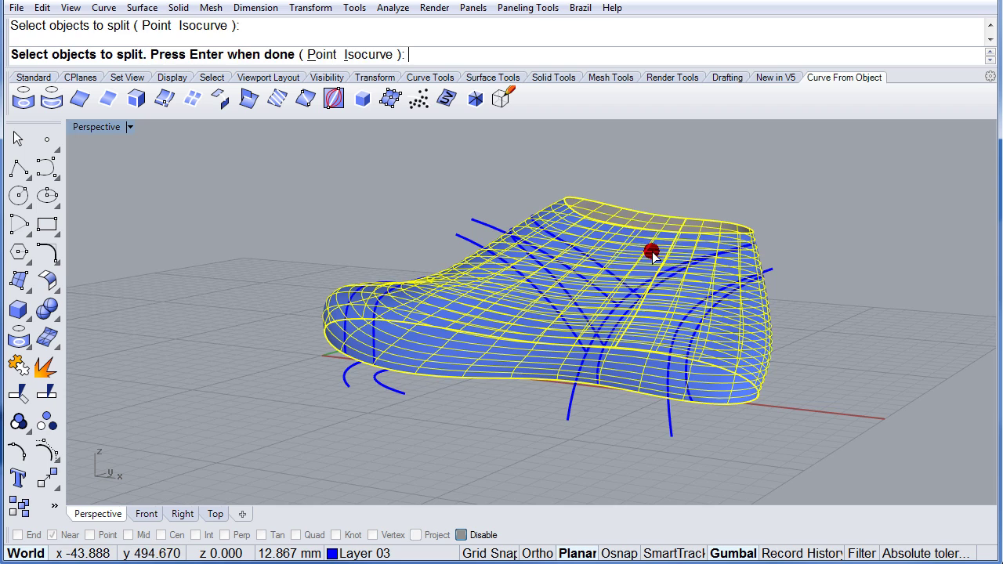
pyautogui.press('Return')
pyautogui.scroll(4, 775, 305)
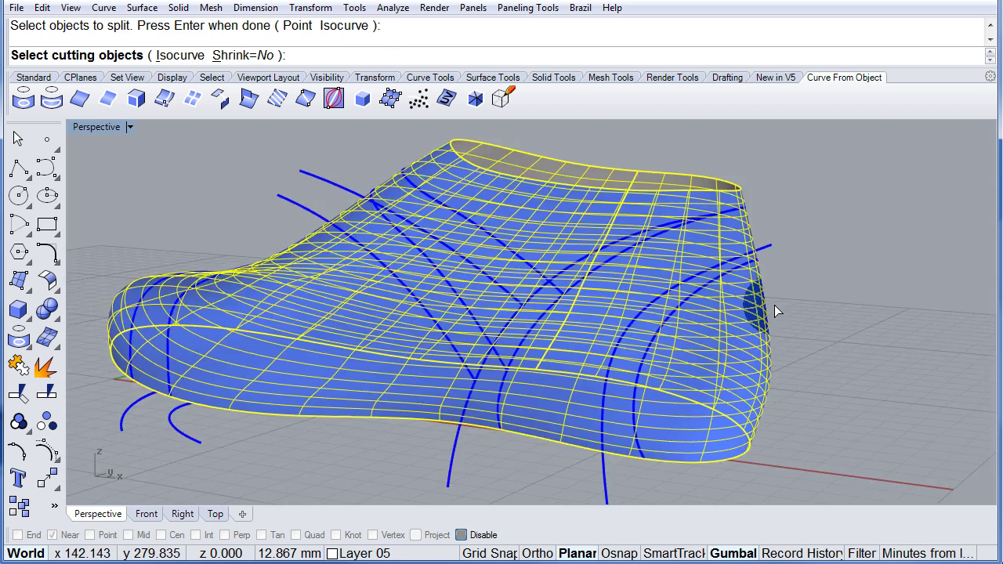
pyautogui.moveTo(776, 284); pyautogui.dragTo(549, 326, button='right')
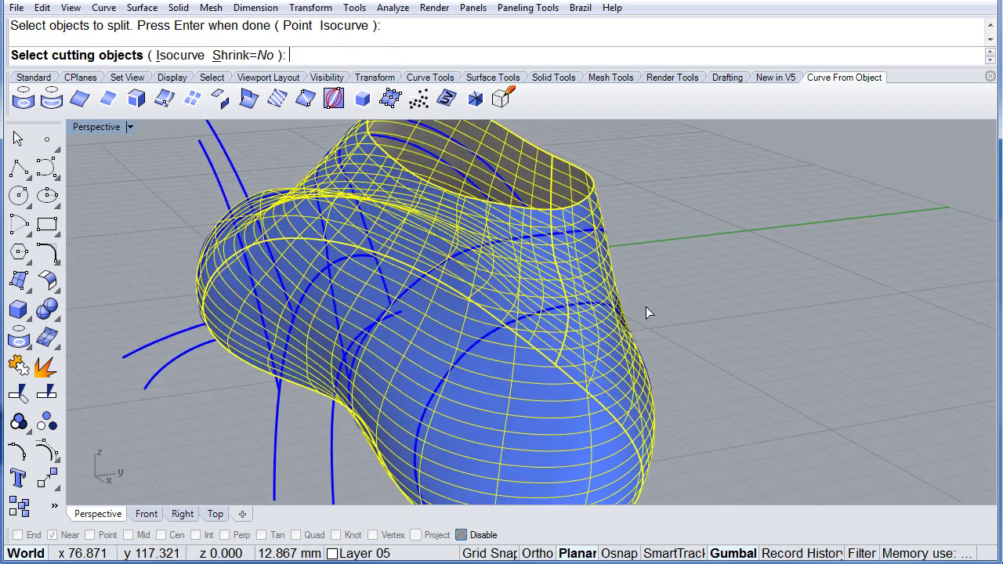
pyautogui.click(478, 350)
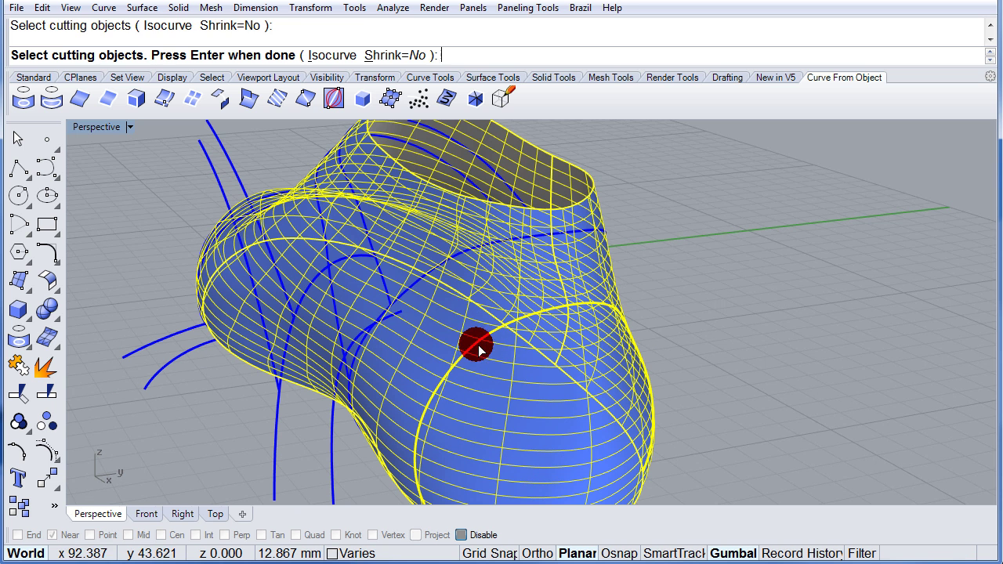
pyautogui.click(459, 257)
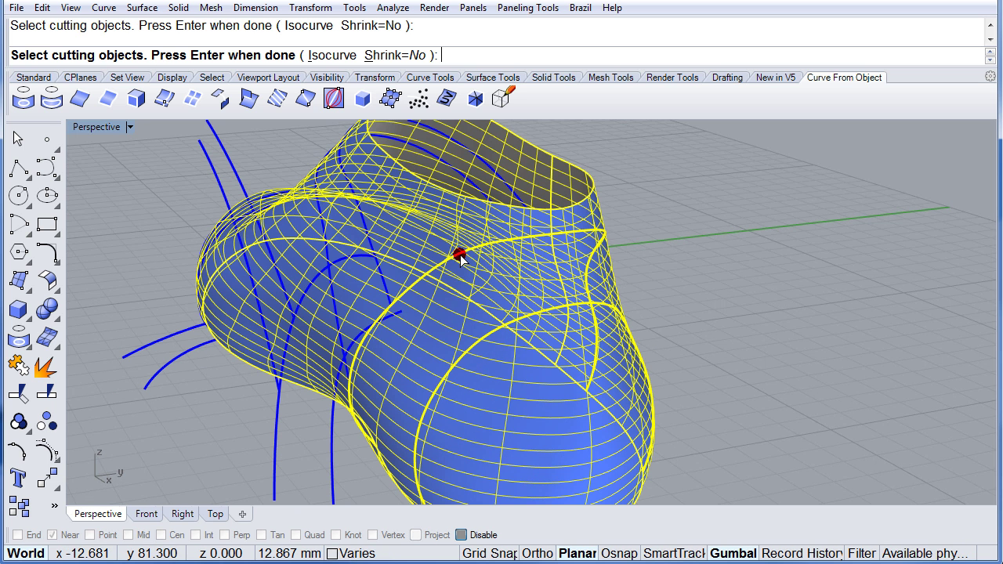
pyautogui.rightClick(676, 268)
pyautogui.scroll(-3, 694, 324)
pyautogui.moveTo(775, 325); pyautogui.dragTo(777, 353, button='right')
# Step: Move the rear heel piece and the middle heel piece (about 48 mm) back along X, away from the last
pyautogui.click(717, 357)
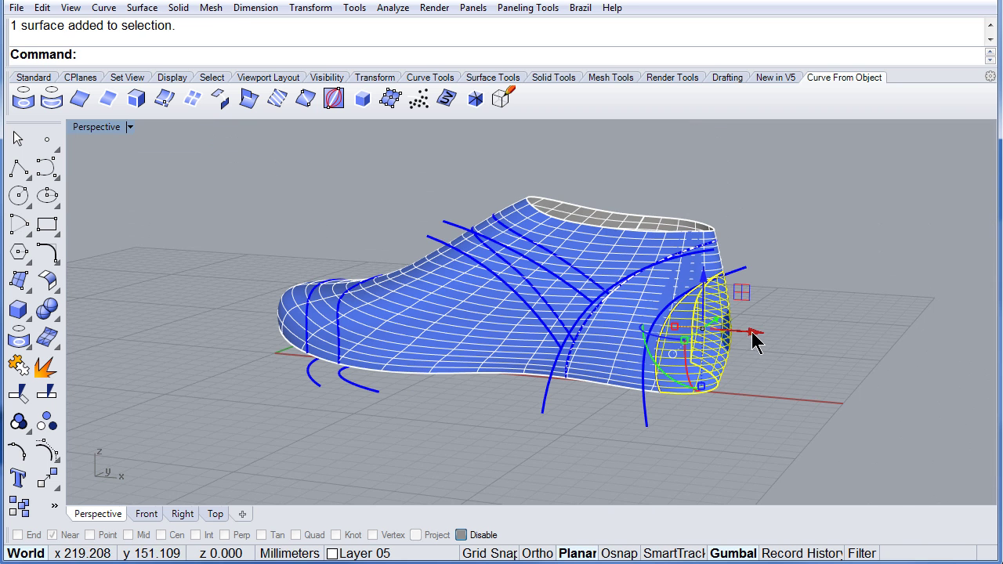
pyautogui.moveTo(753, 337); pyautogui.dragTo(900, 342)
pyautogui.click(605, 352)
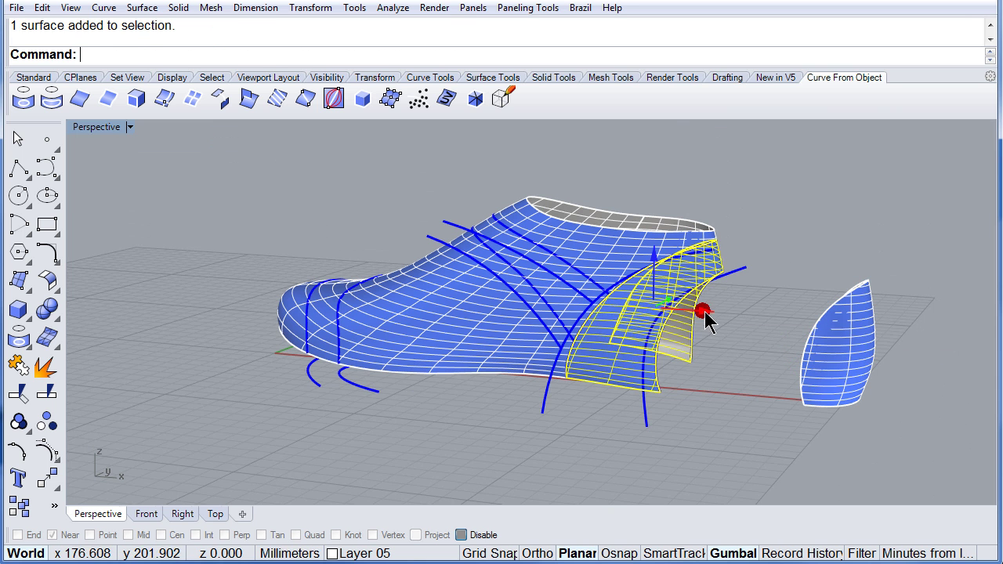
pyautogui.moveTo(706, 318); pyautogui.dragTo(800, 314)
pyautogui.click(759, 459)
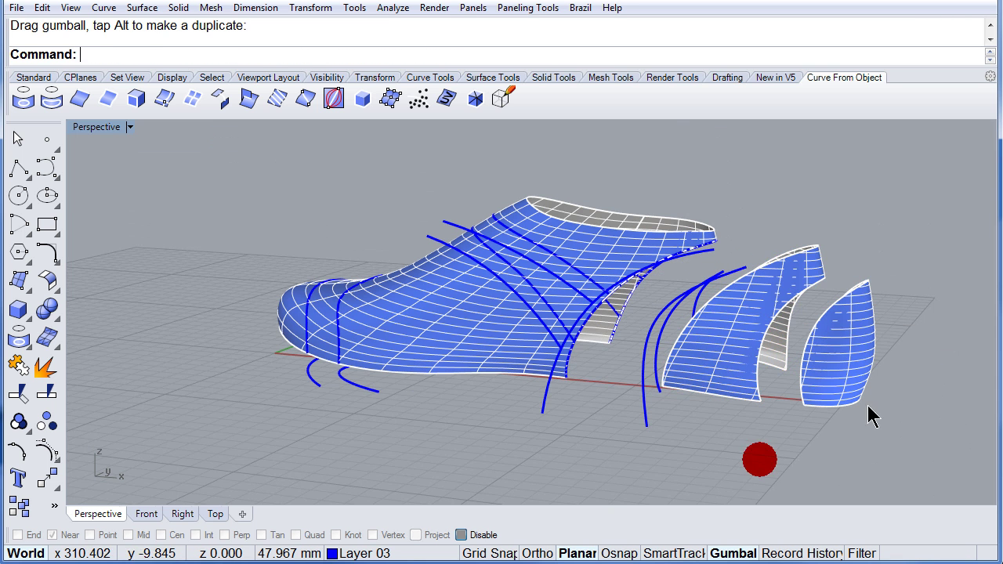
pyautogui.moveTo(854, 405); pyautogui.dragTo(884, 434, button='right')
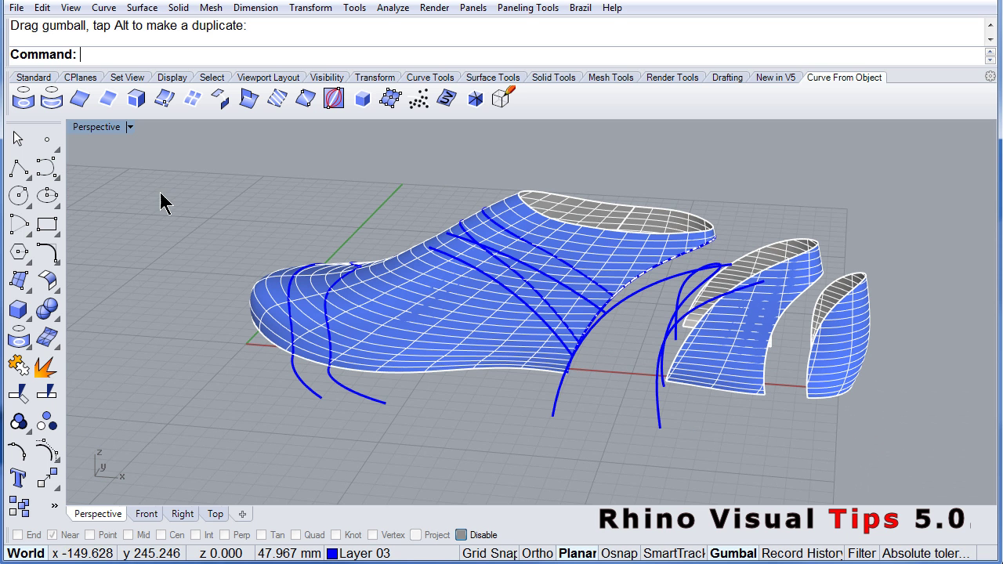
pyautogui.click(47, 121)
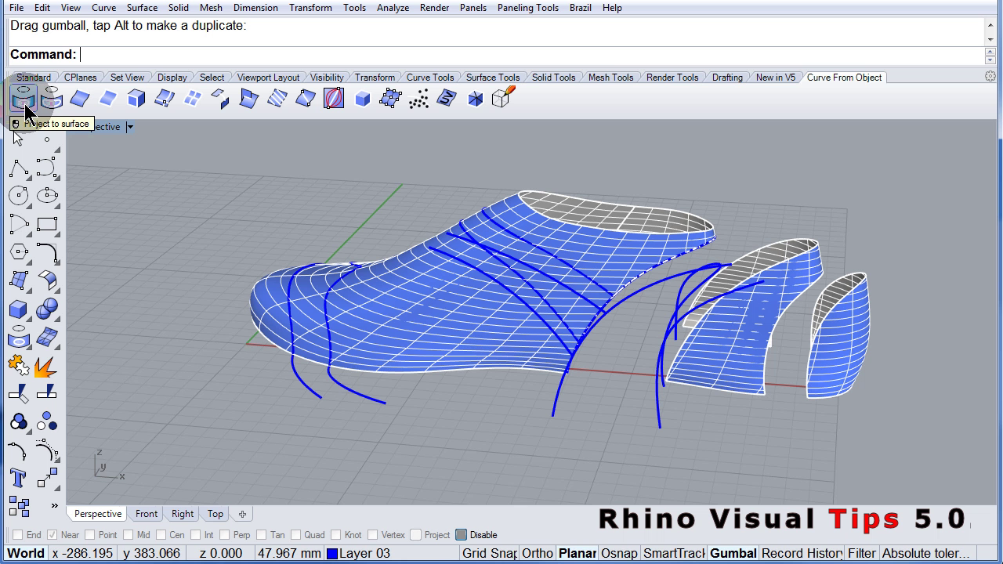